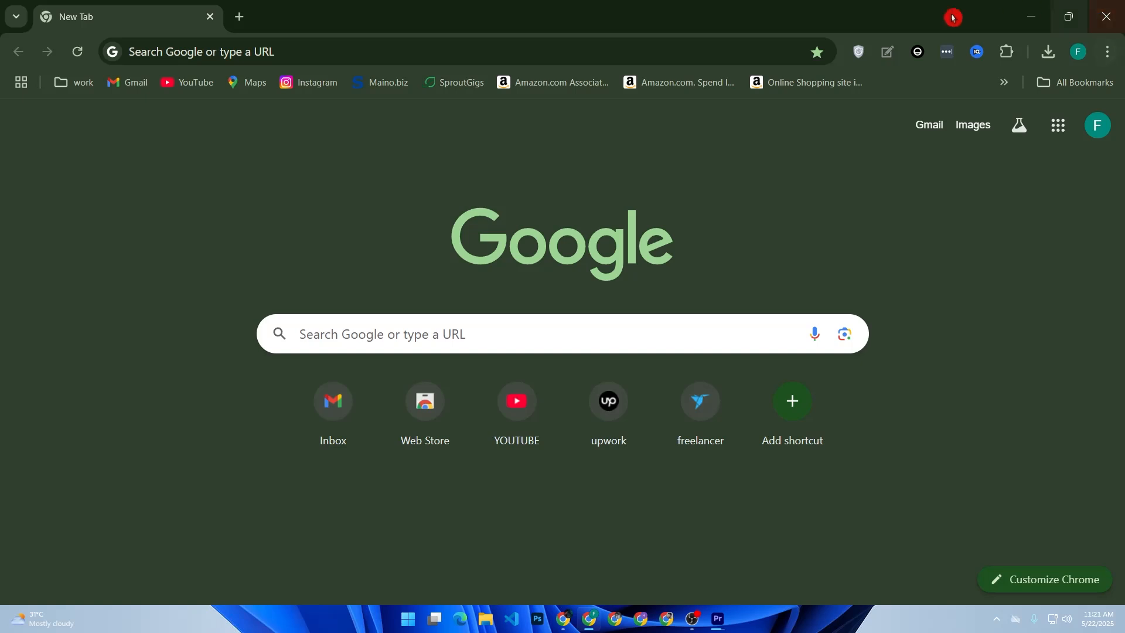
Search Google for 'calandly' and open the official calendly.com result.
{"action": "left_click", "coordinate": [457, 340]}
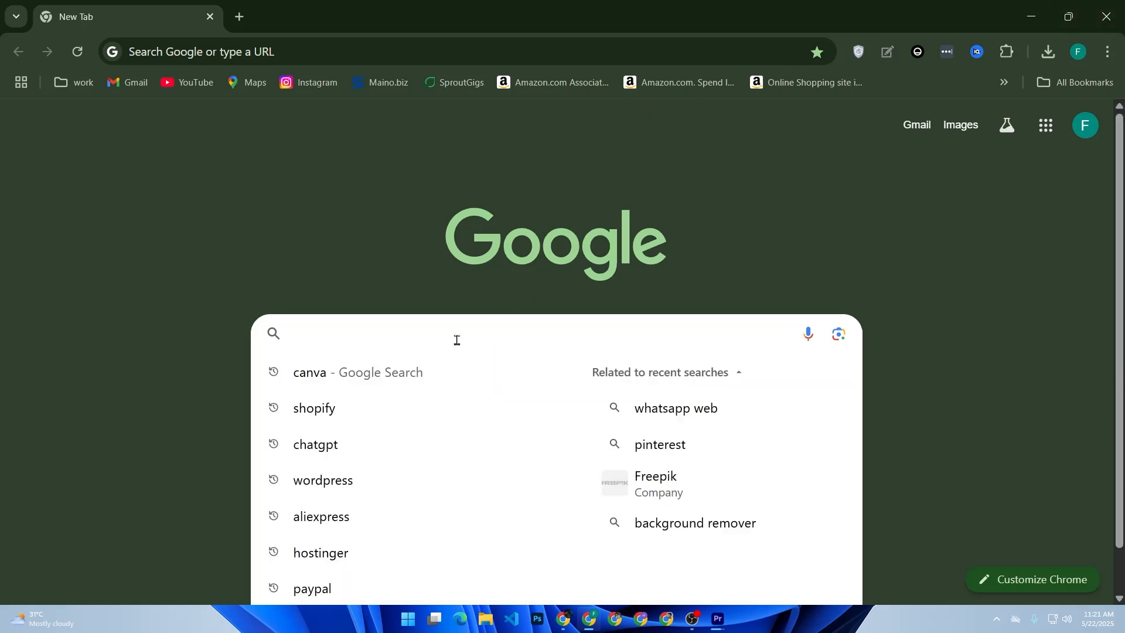
{"action": "type", "text": "caland"}
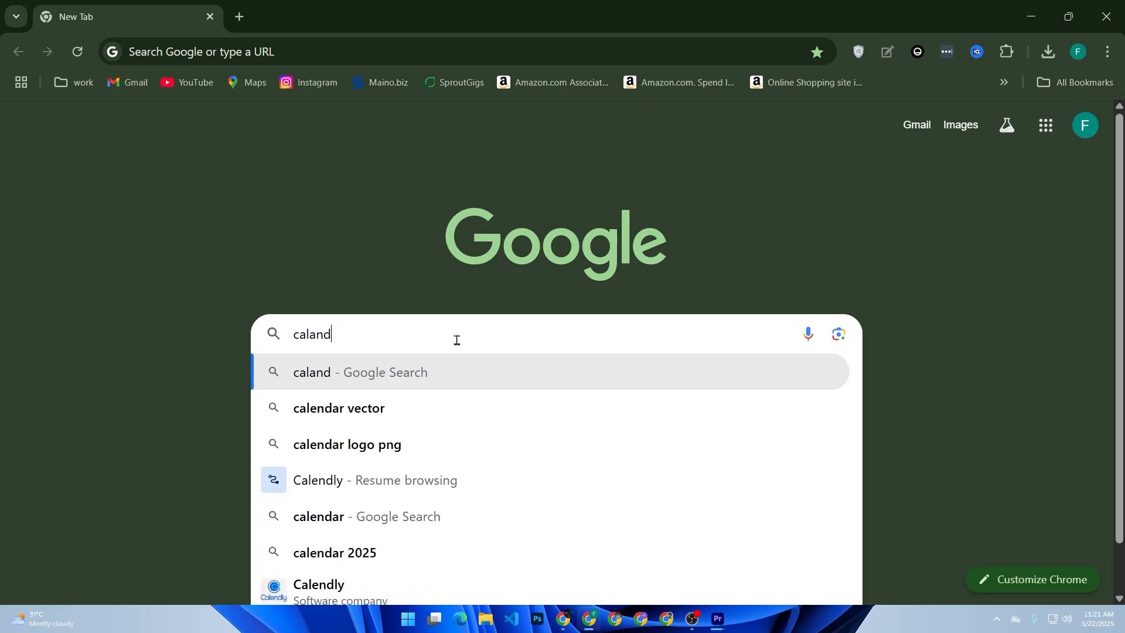
{"action": "type", "text": "ly"}
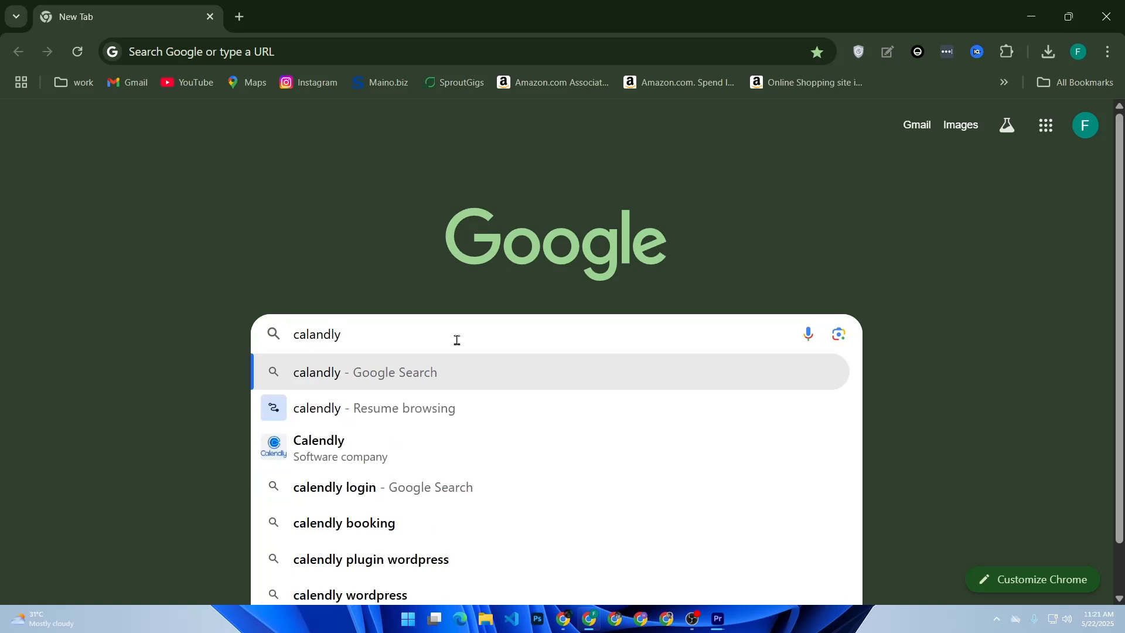
{"action": "left_click", "coordinate": [358, 447]}
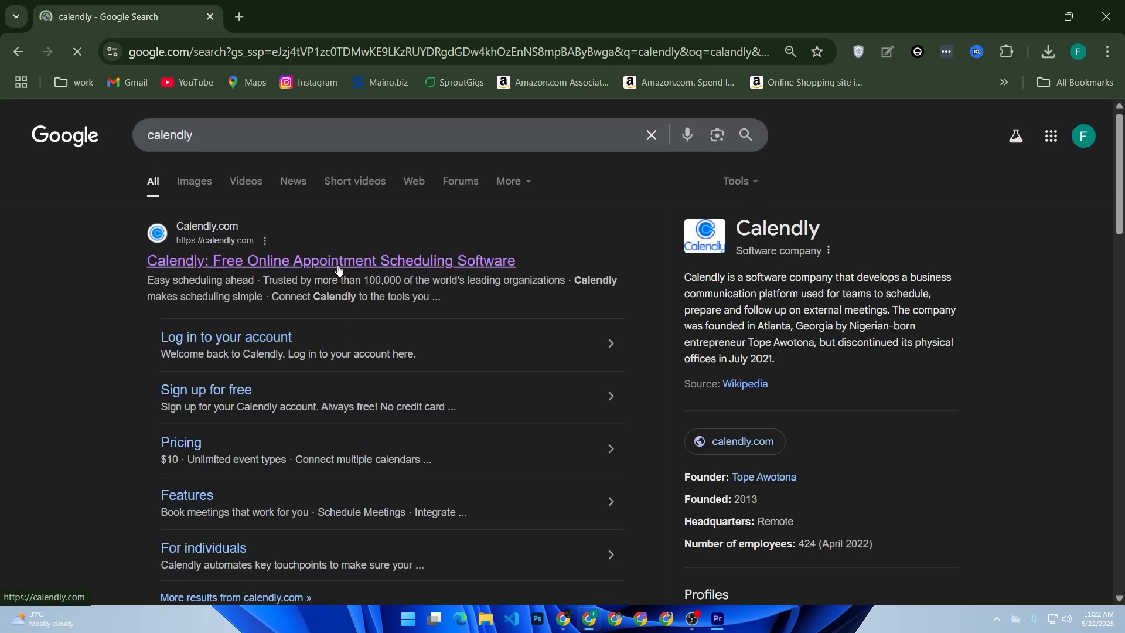
{"action": "left_click", "coordinate": [339, 269]}
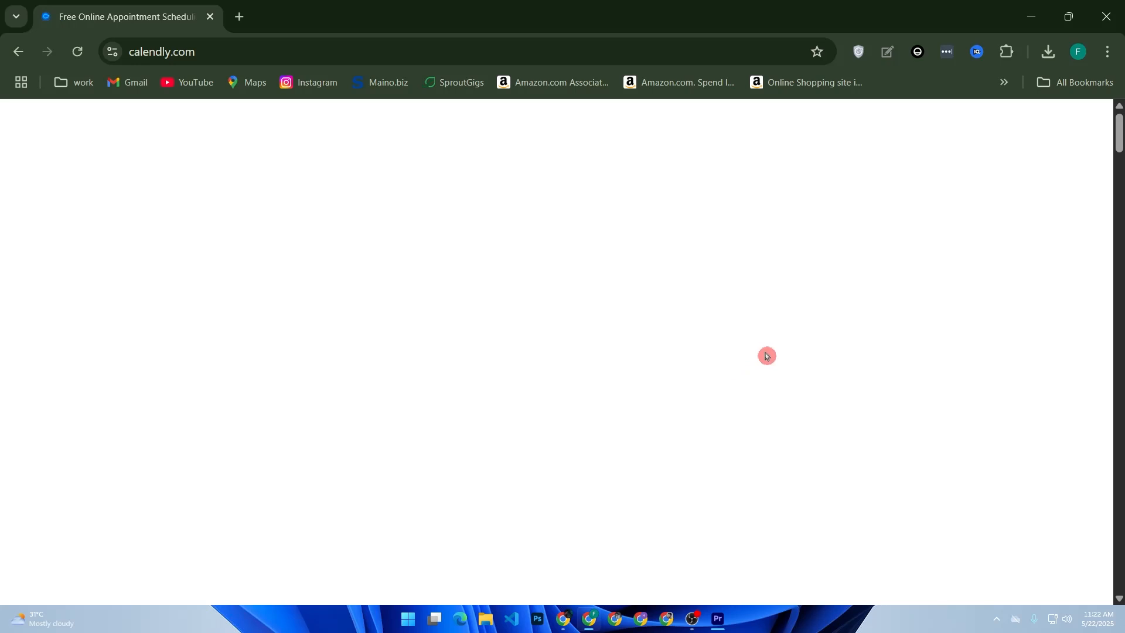
Try signing up with the saved e-mail, then go to Log in after the existing-account error.
{"action": "key", "text": "super"}
{"action": "key", "text": "super"}
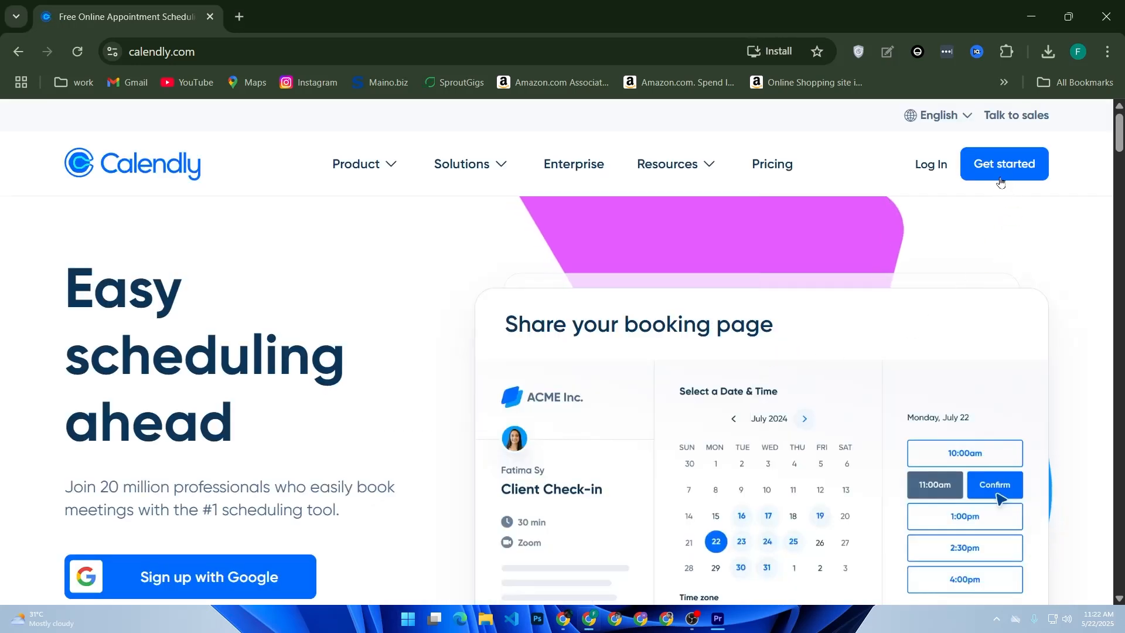
{"action": "left_click", "coordinate": [1001, 175]}
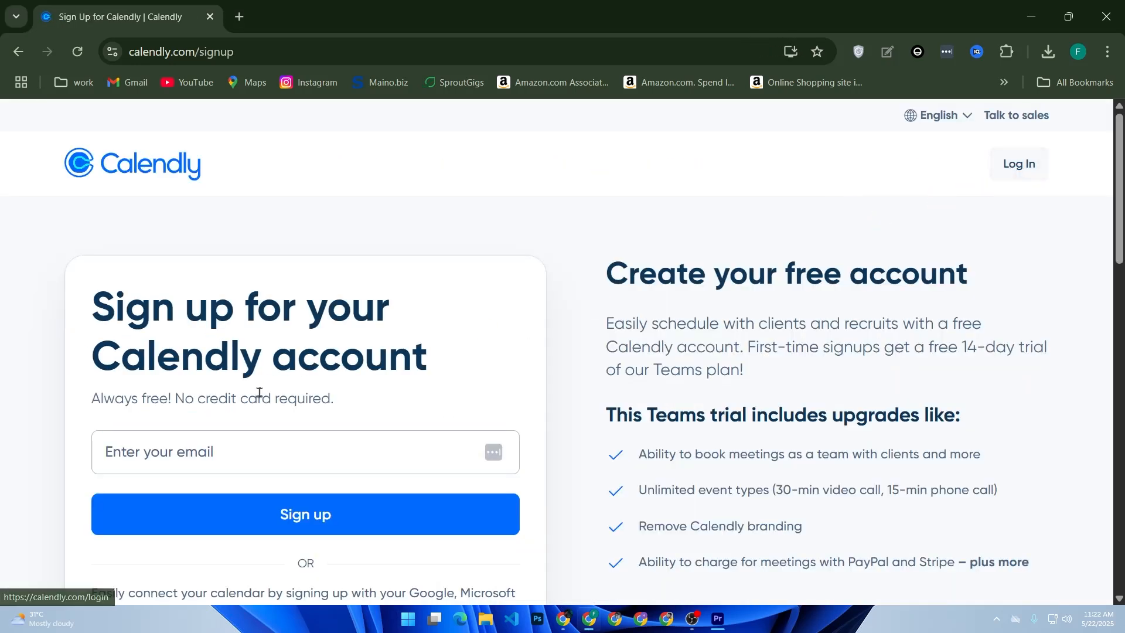
{"action": "left_click", "coordinate": [228, 448]}
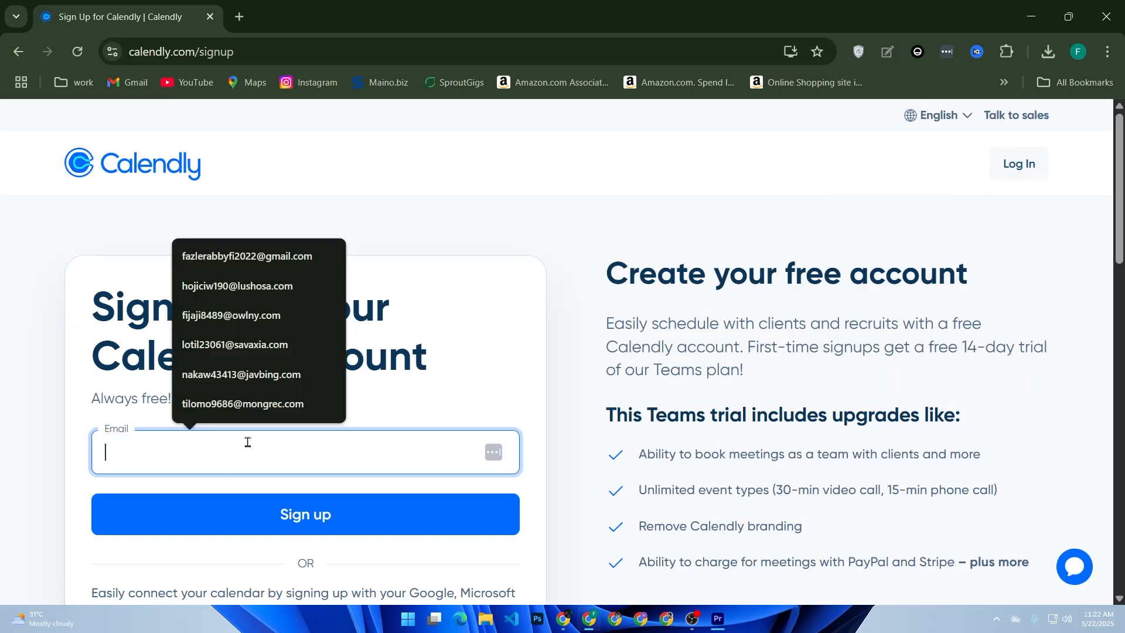
{"action": "left_click", "coordinate": [241, 263]}
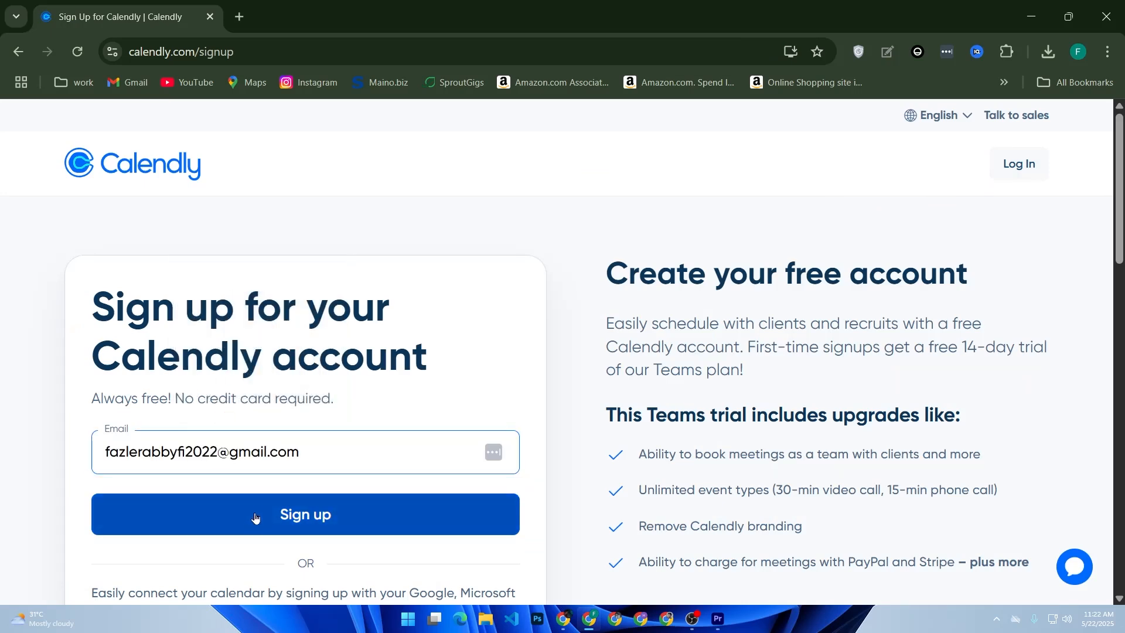
{"action": "scroll", "coordinate": [255, 517], "scroll_direction": "down", "scroll_amount": 2}
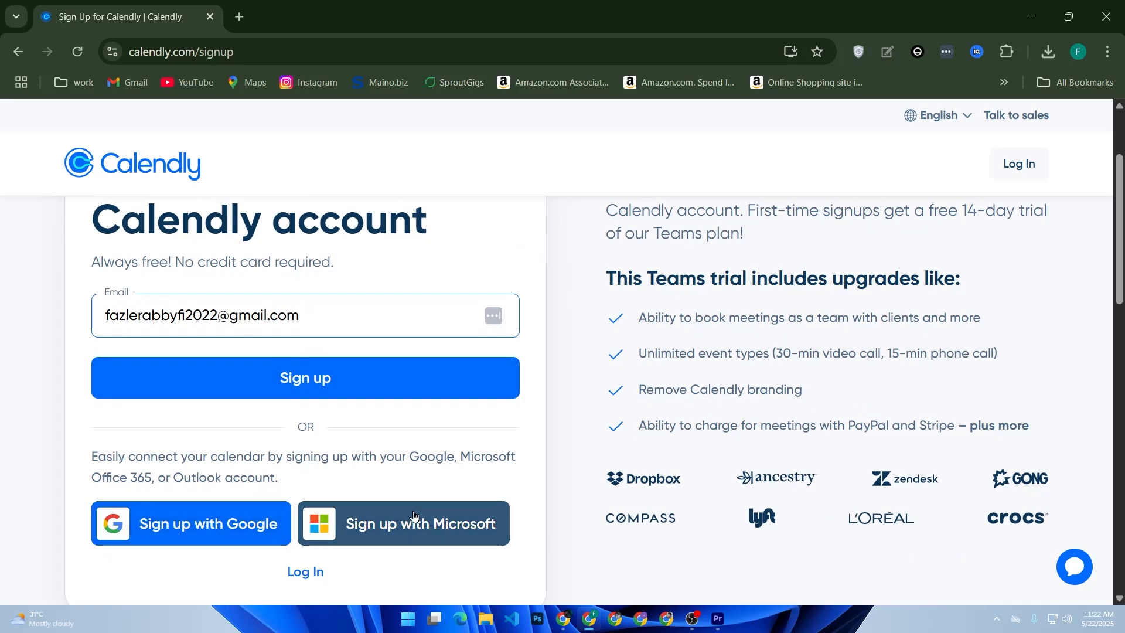
{"action": "left_click", "coordinate": [303, 382]}
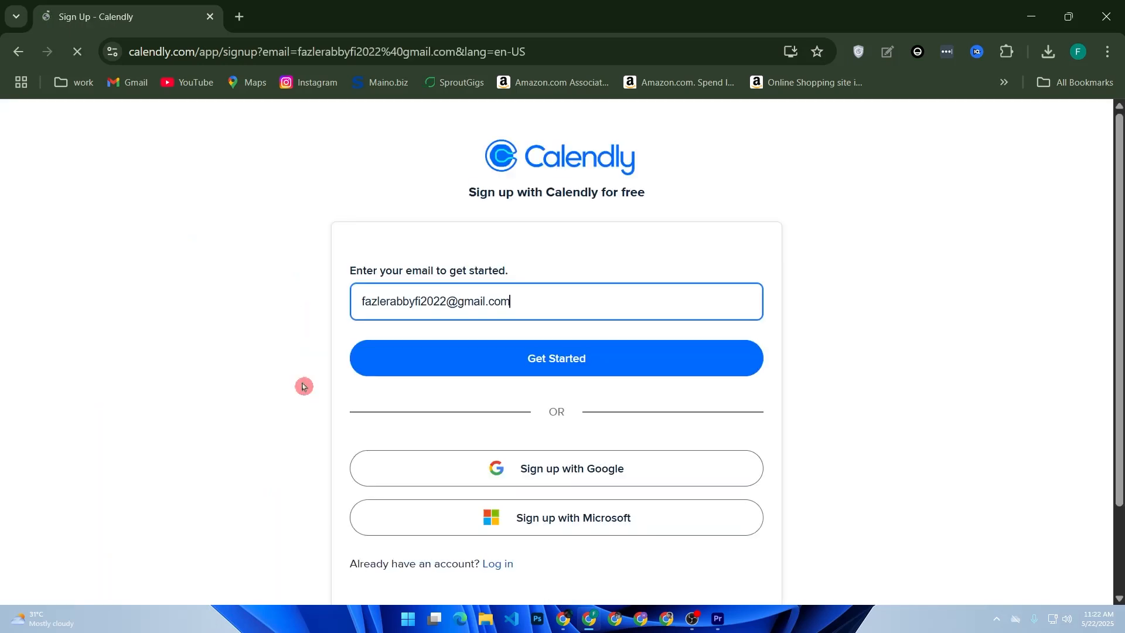
{"action": "left_click", "coordinate": [453, 364]}
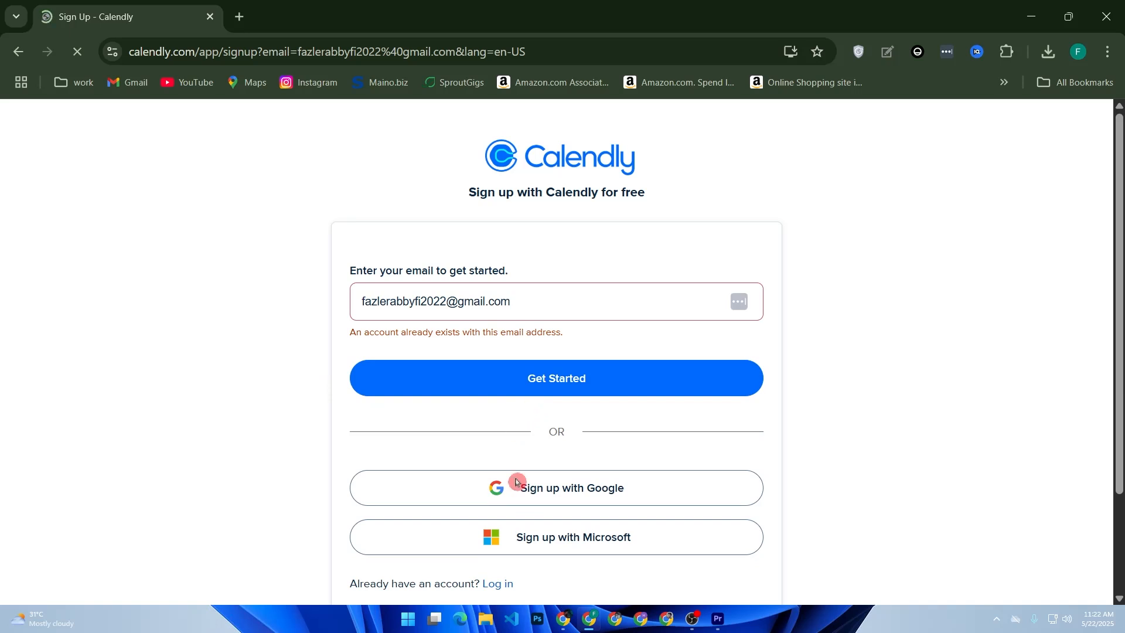
{"action": "left_click", "coordinate": [499, 585]}
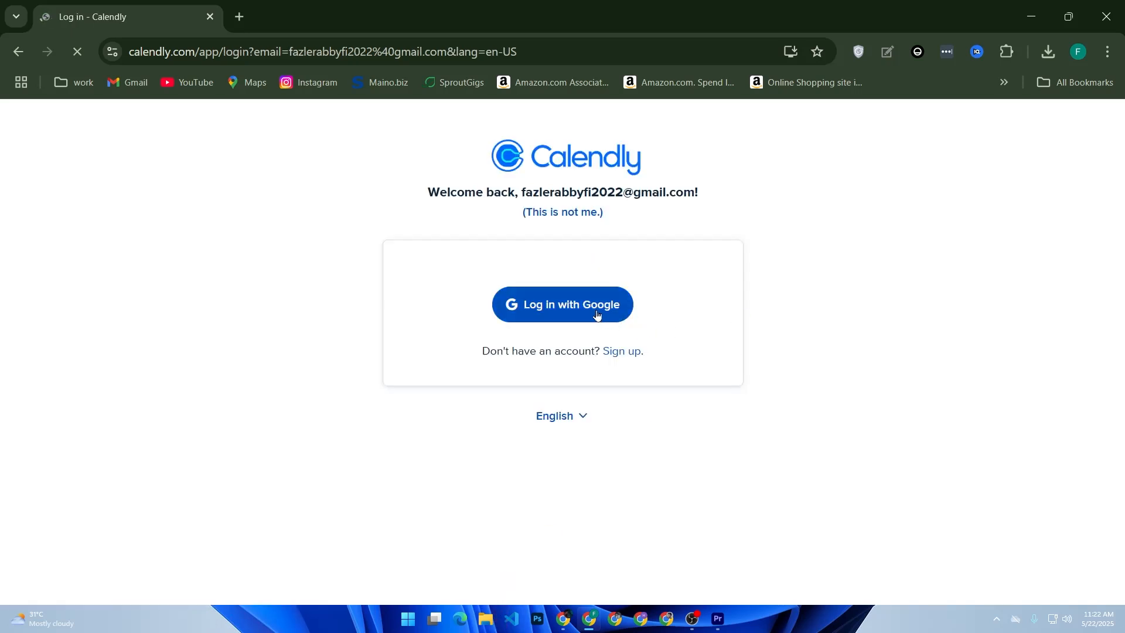
Log in to Calendly with Google using the saved Google account.
{"action": "left_click", "coordinate": [555, 311]}
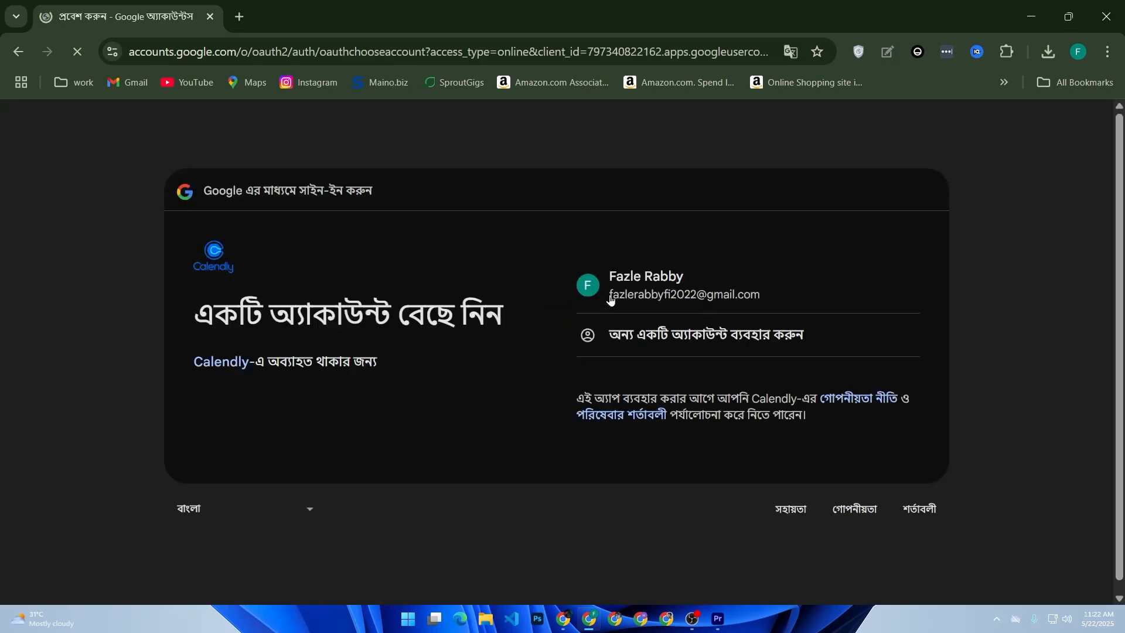
{"action": "left_click", "coordinate": [610, 298]}
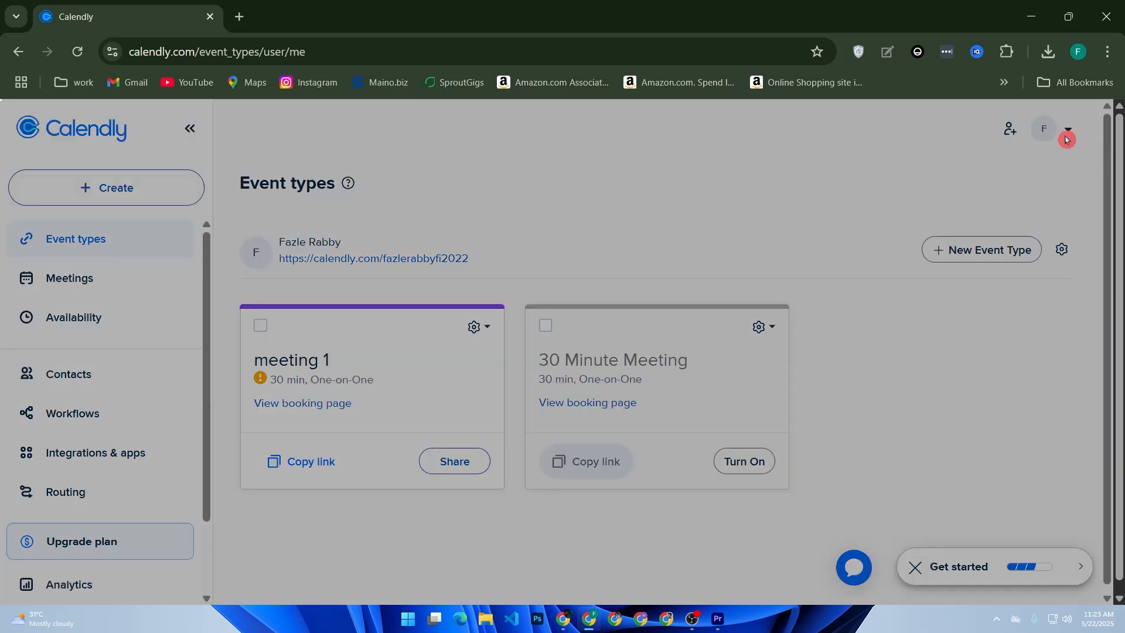
Dismiss the updates modal, review the Profile page under All settings, and return home.
{"action": "left_click", "coordinate": [709, 139]}
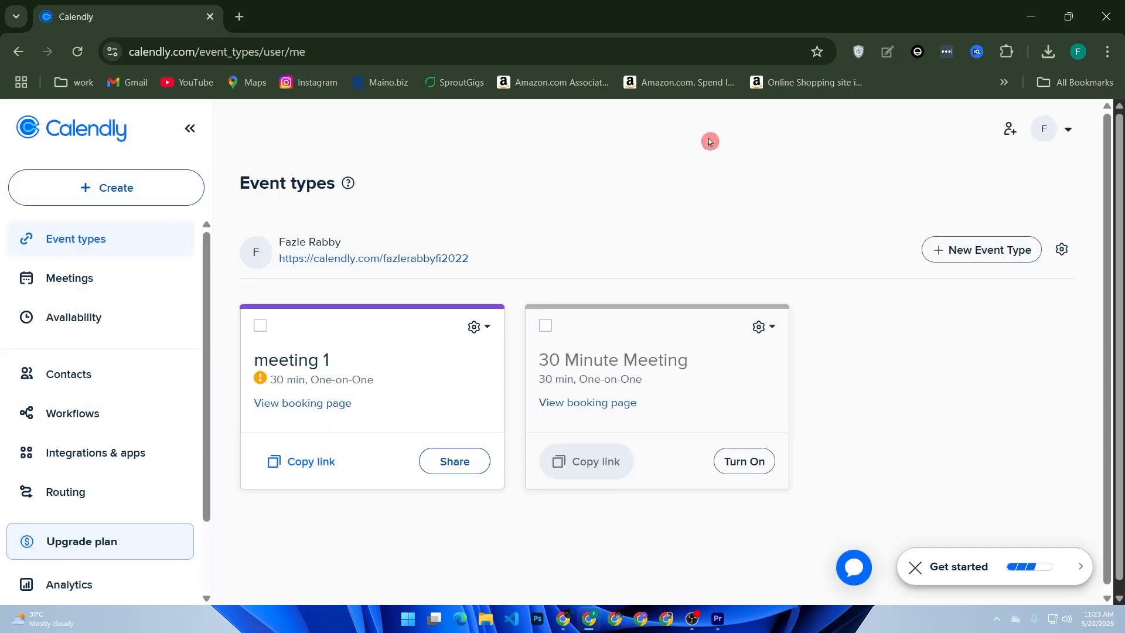
{"action": "left_click", "coordinate": [1068, 129]}
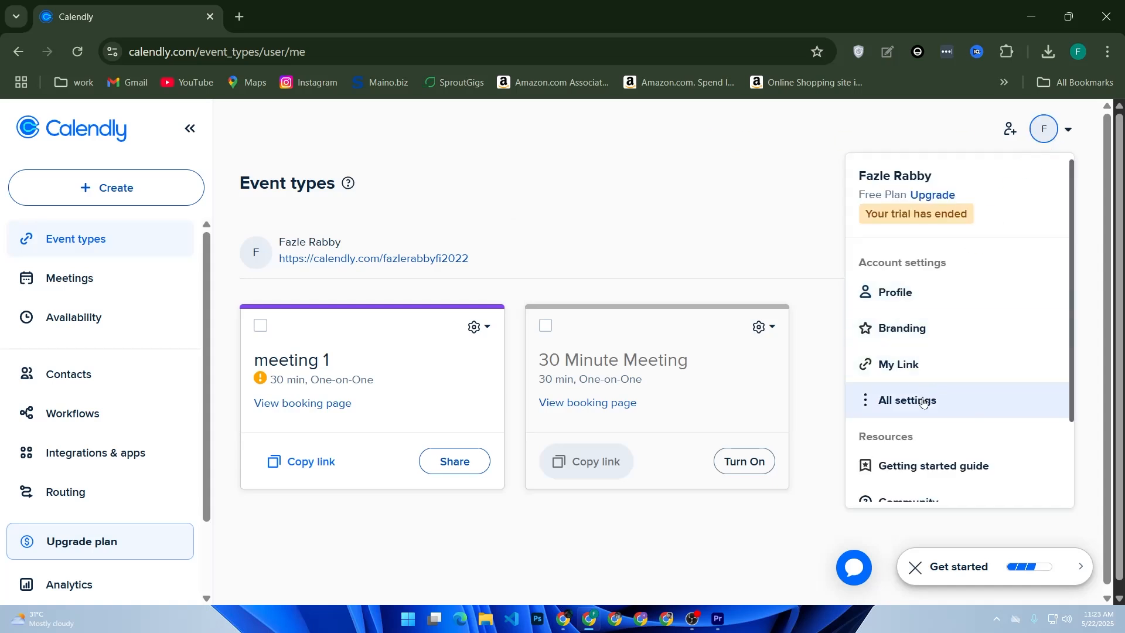
{"action": "scroll", "coordinate": [929, 390], "scroll_direction": "down", "scroll_amount": 2}
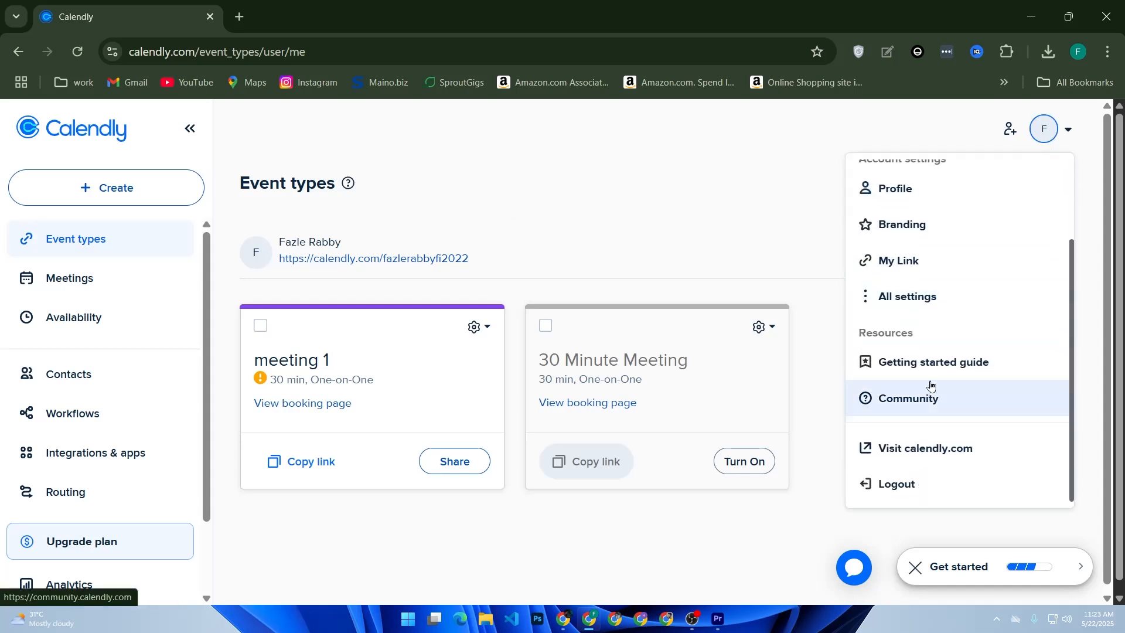
{"action": "left_click", "coordinate": [934, 303]}
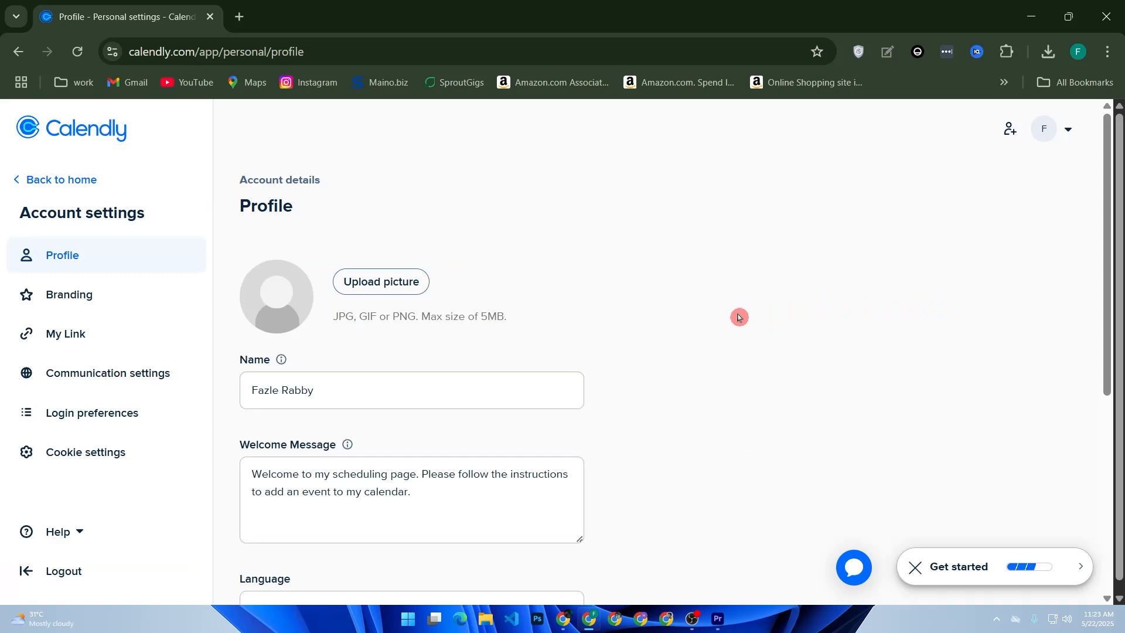
{"action": "scroll", "coordinate": [394, 379], "scroll_direction": "down", "scroll_amount": 5}
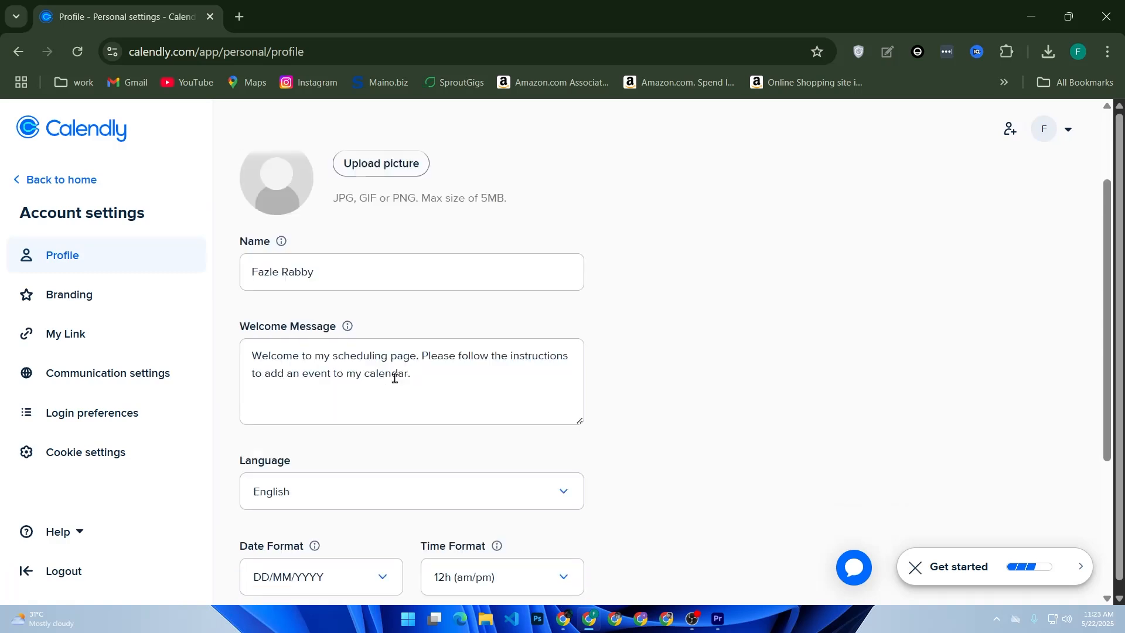
{"action": "scroll", "coordinate": [395, 382], "scroll_direction": "down", "scroll_amount": 1}
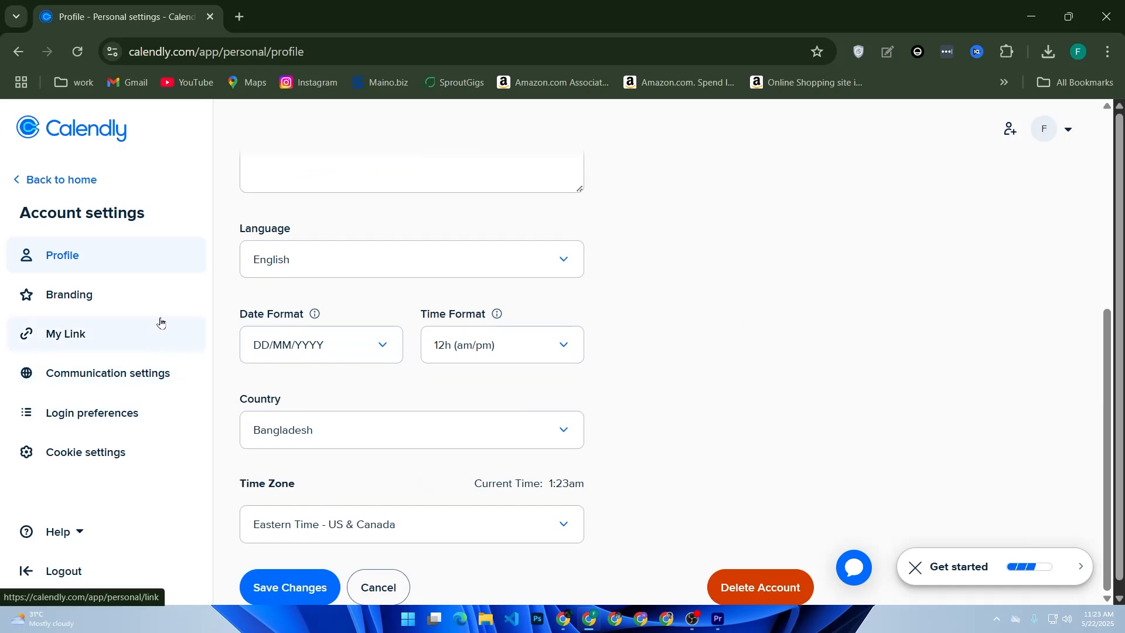
{"action": "left_click", "coordinate": [64, 183]}
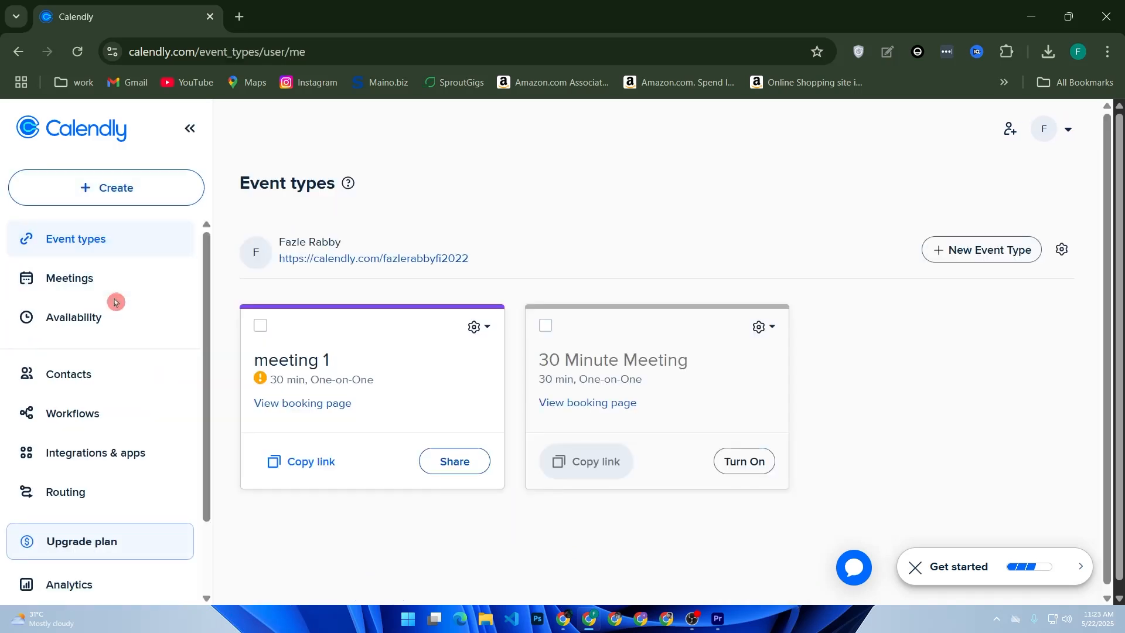
Search integrations for 'calen' and open Google Calendar's connected calendar settings.
{"action": "left_click", "coordinate": [123, 458]}
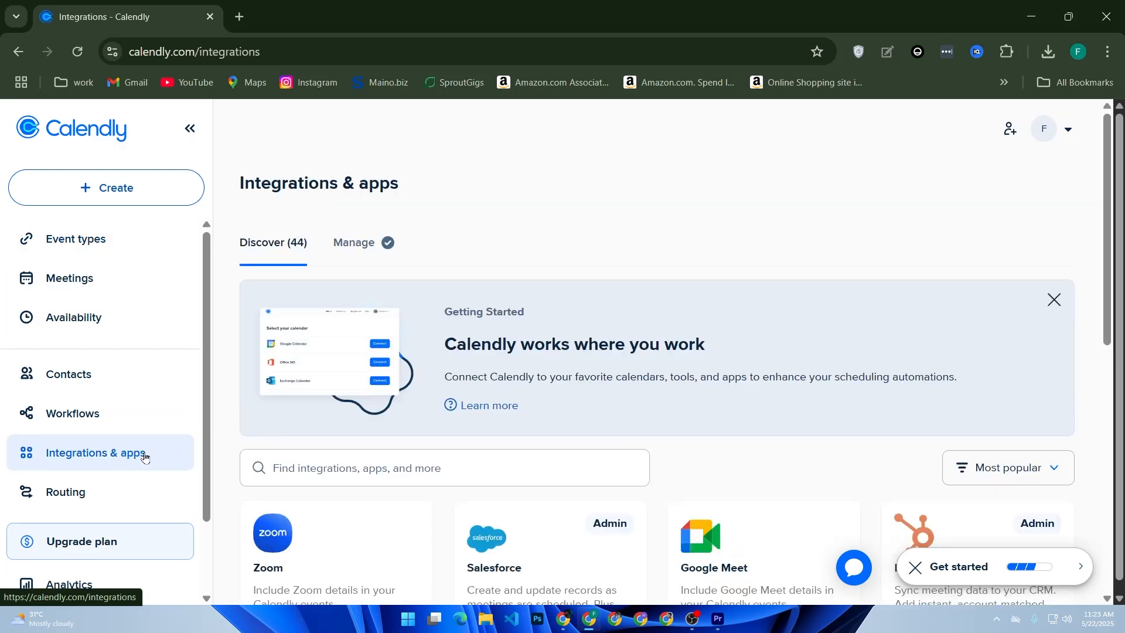
{"action": "scroll", "coordinate": [374, 448], "scroll_direction": "down", "scroll_amount": 1}
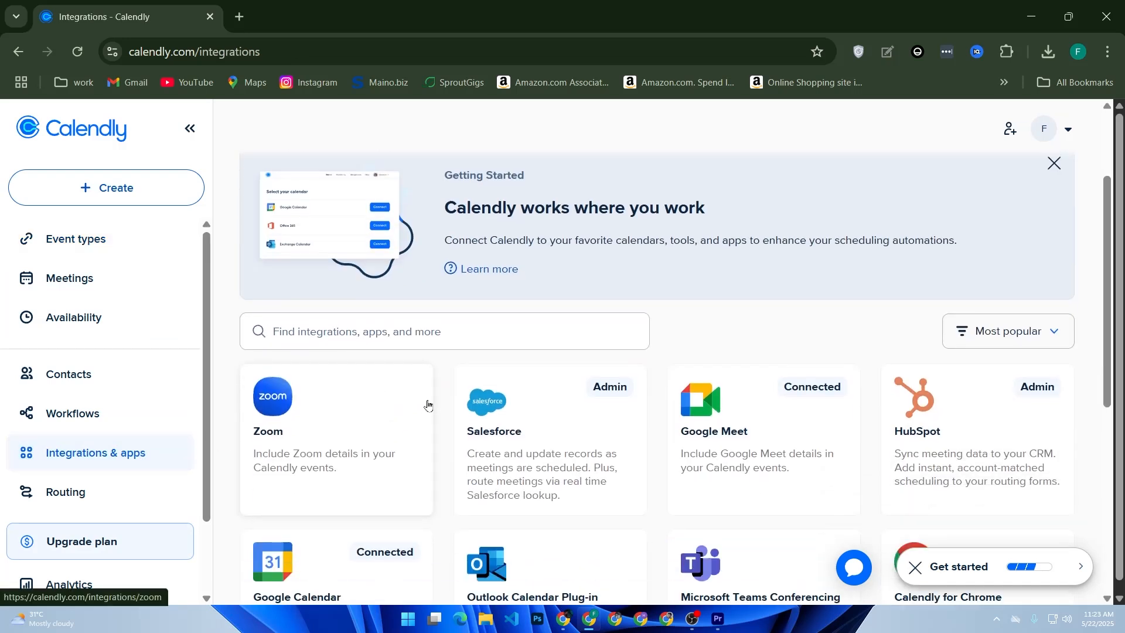
{"action": "left_click", "coordinate": [418, 336]}
{"action": "type", "text": "calen"}
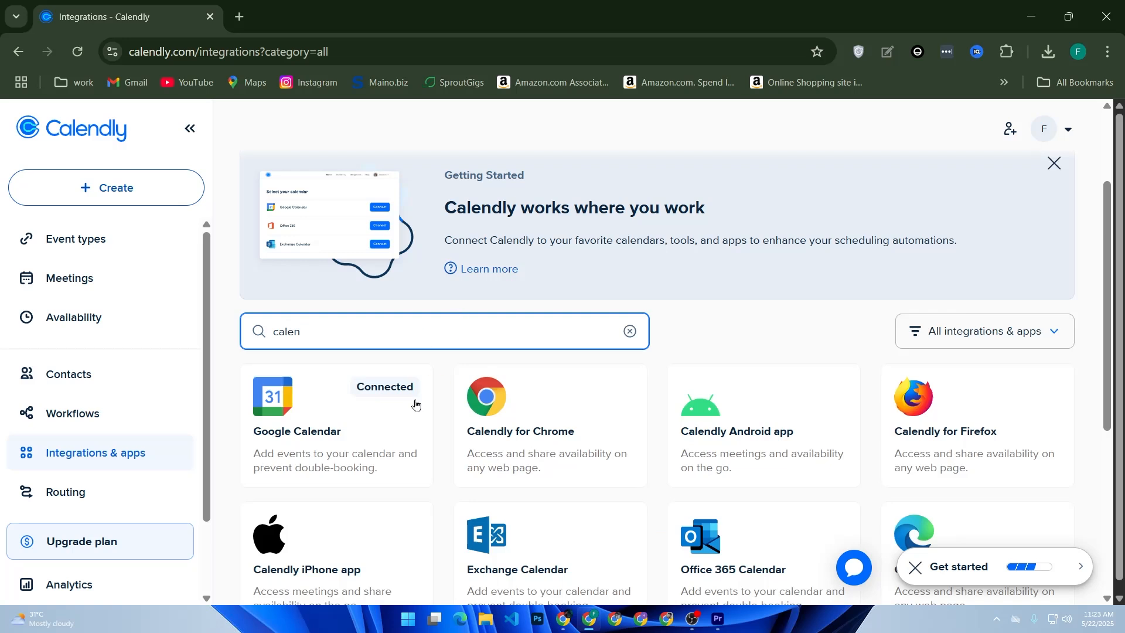
{"action": "left_click", "coordinate": [369, 421]}
{"action": "left_click", "coordinate": [369, 421]}
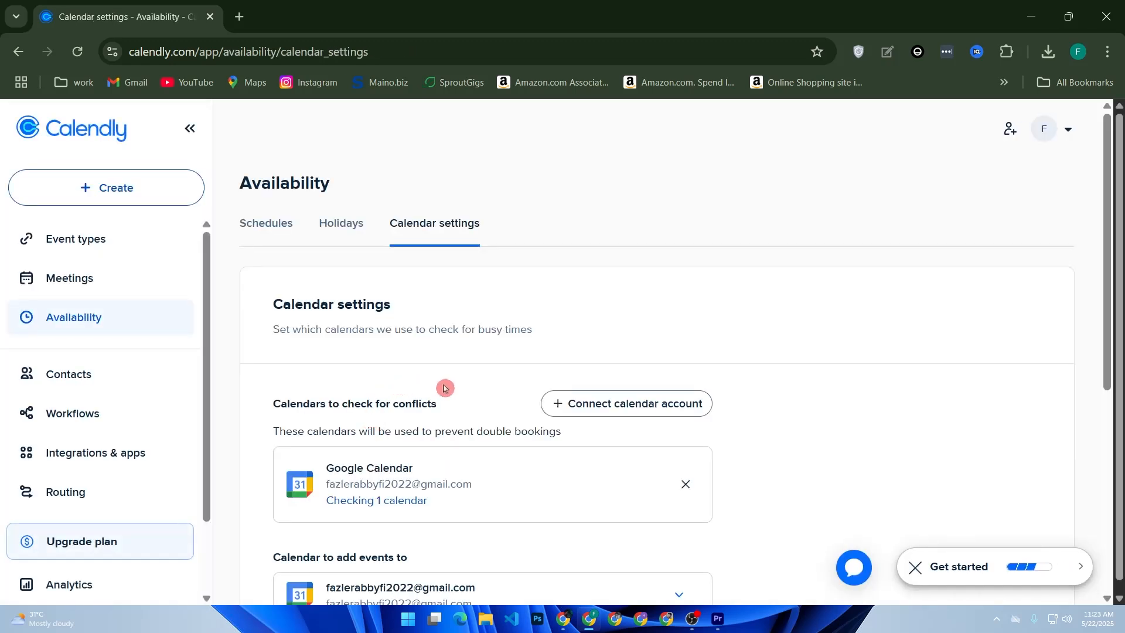
Connect a Google Calendar account by choosing the Google account and granting Calendly access.
{"action": "left_click", "coordinate": [613, 406]}
{"action": "left_click", "coordinate": [526, 357]}
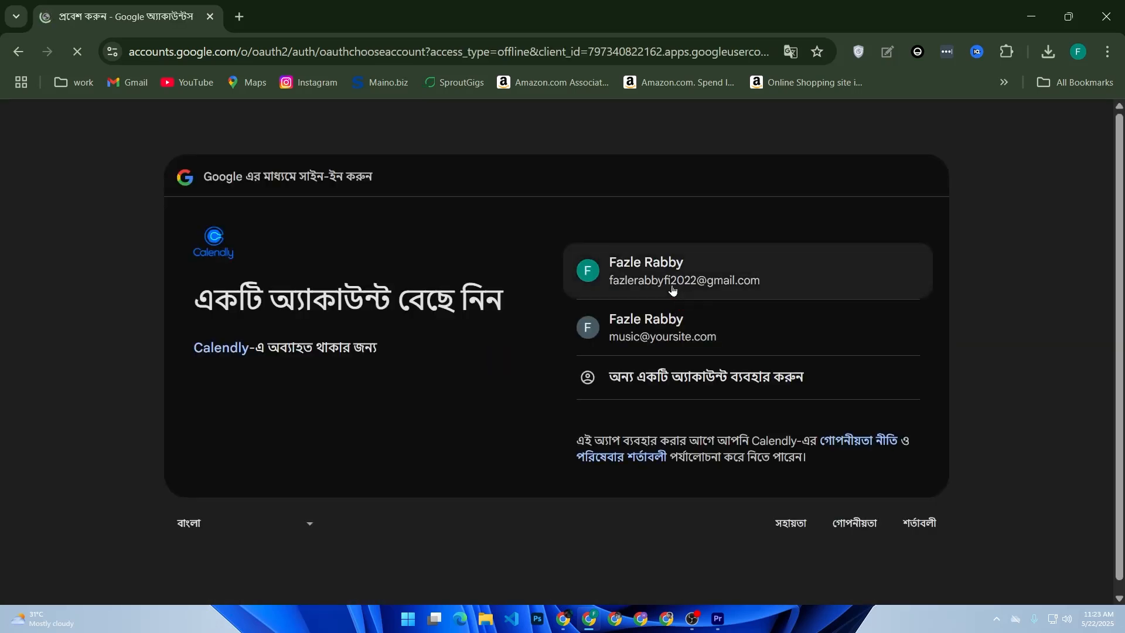
{"action": "left_click", "coordinate": [674, 285]}
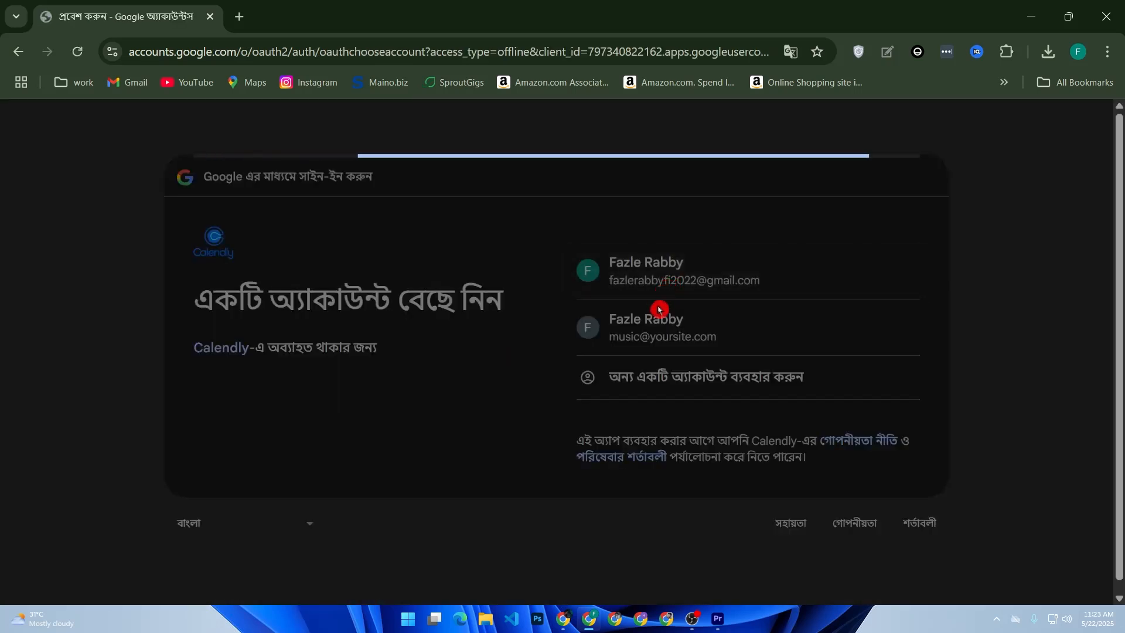
{"action": "left_click", "coordinate": [814, 433]}
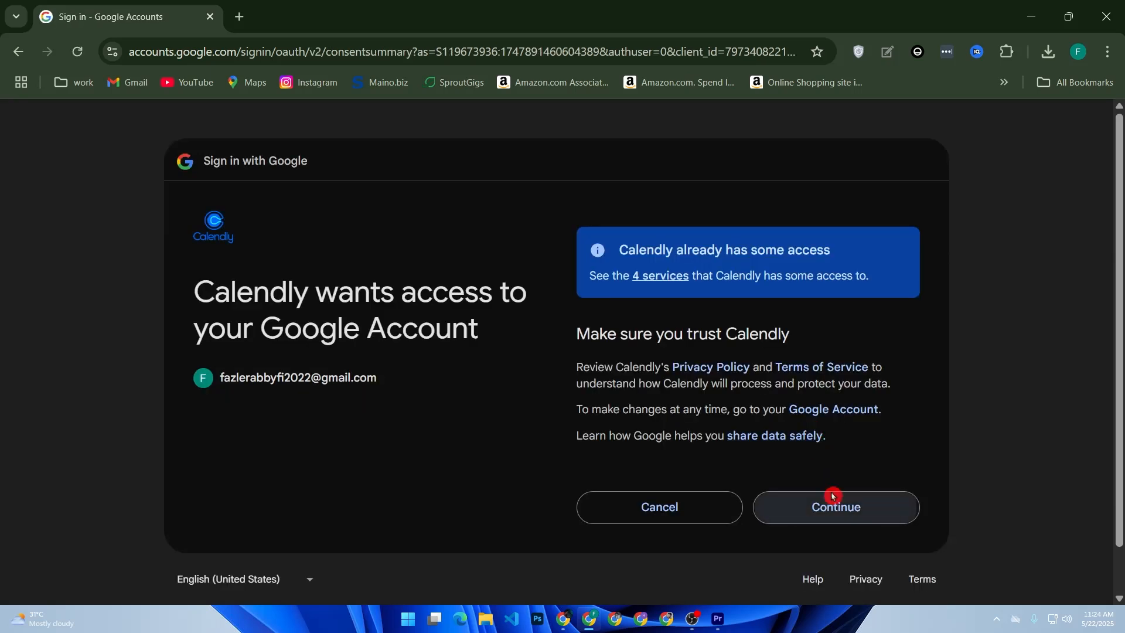
{"action": "left_click", "coordinate": [833, 496]}
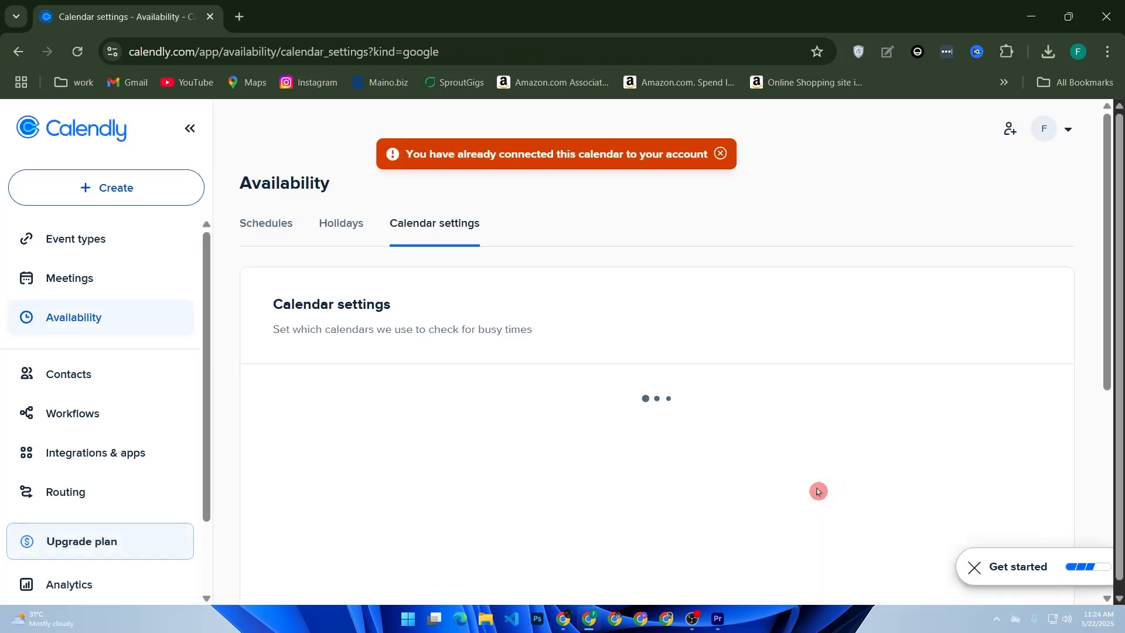
Dismiss the already-connected warning, review the calendar settings, and return to Event types.
{"action": "left_click", "coordinate": [720, 157]}
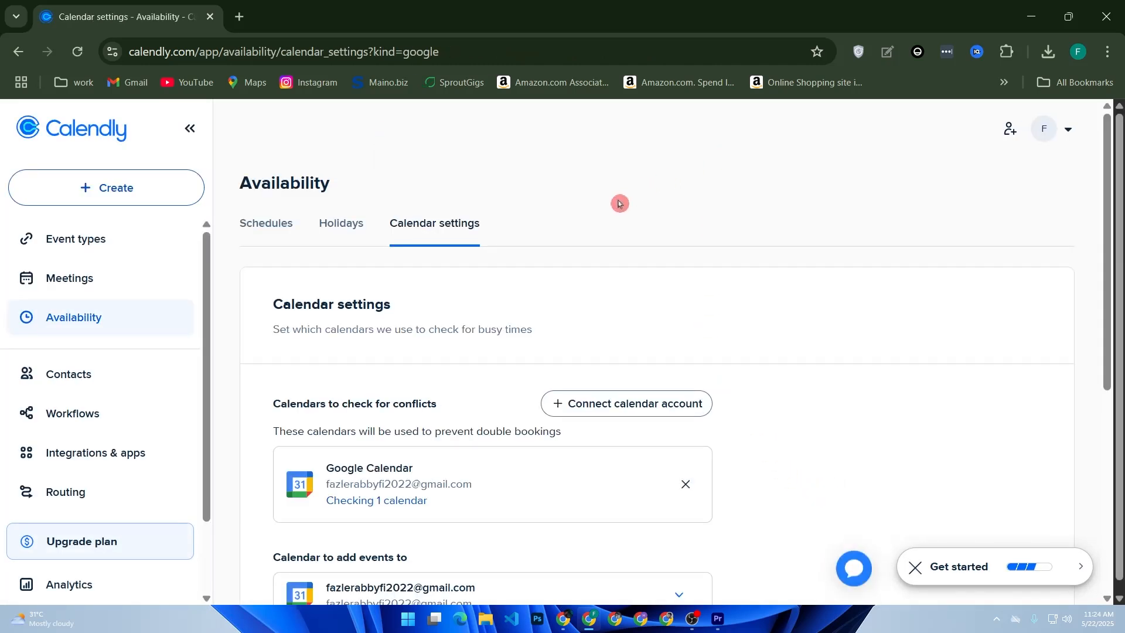
{"action": "scroll", "coordinate": [615, 223], "scroll_direction": "down", "scroll_amount": 6}
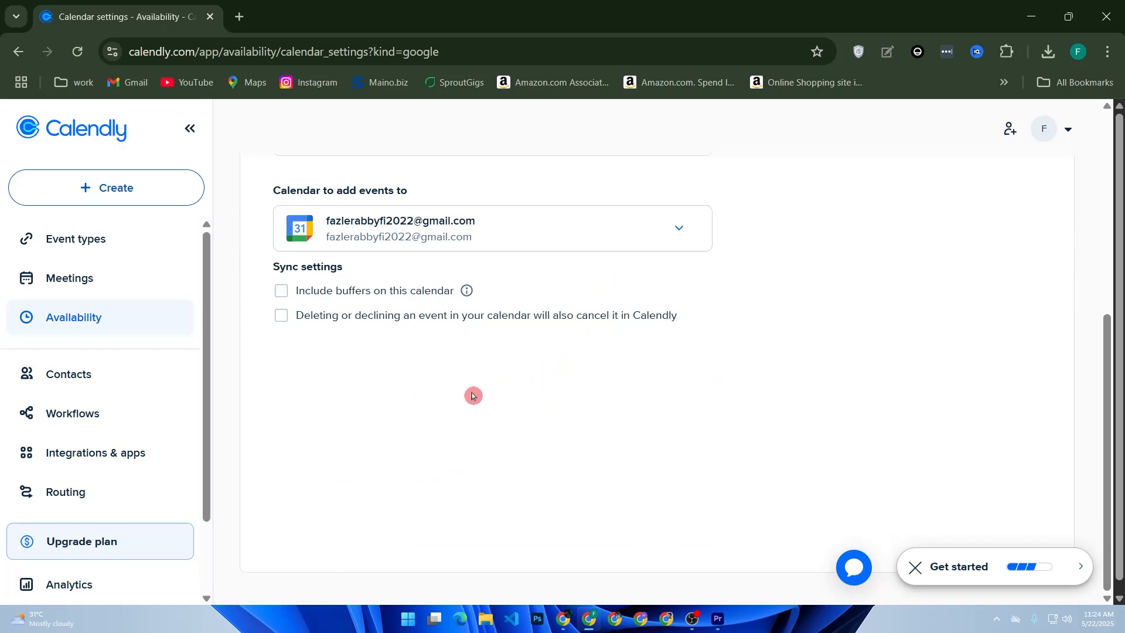
{"action": "scroll", "coordinate": [446, 400], "scroll_direction": "up", "scroll_amount": 2}
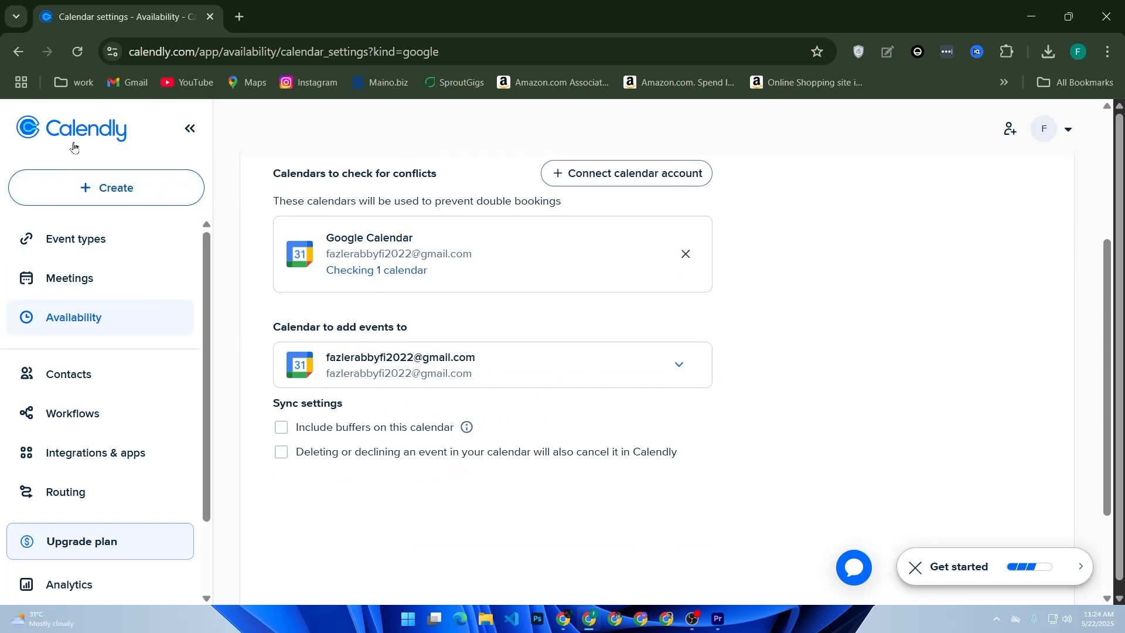
{"action": "left_click", "coordinate": [86, 165]}
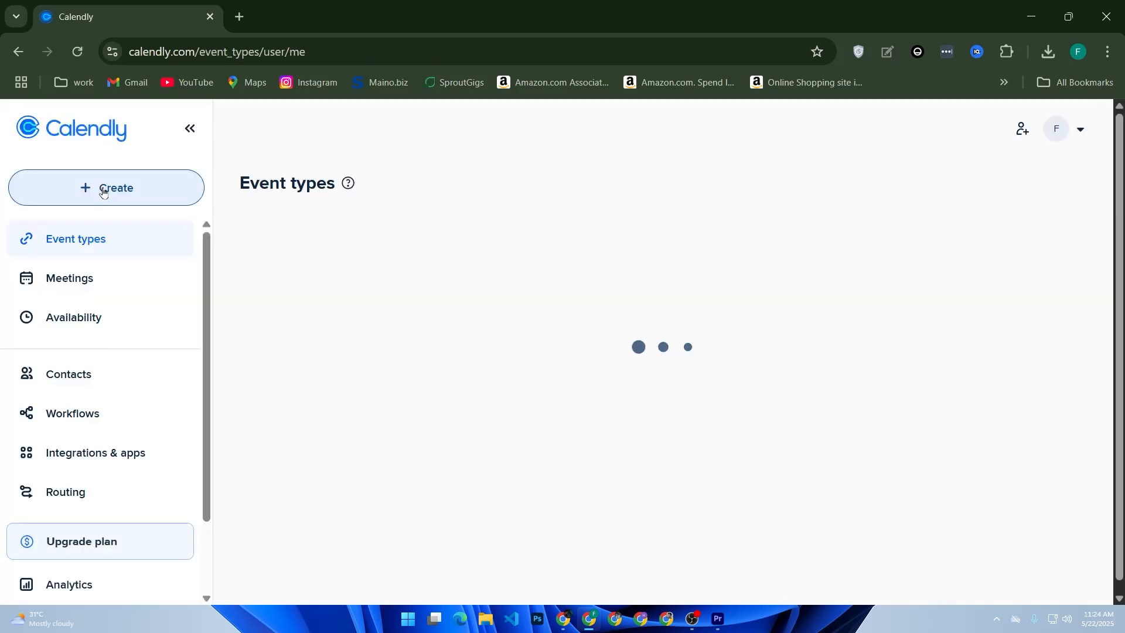
Start a new one-on-one event type from the Create menu.
{"action": "left_click", "coordinate": [109, 195]}
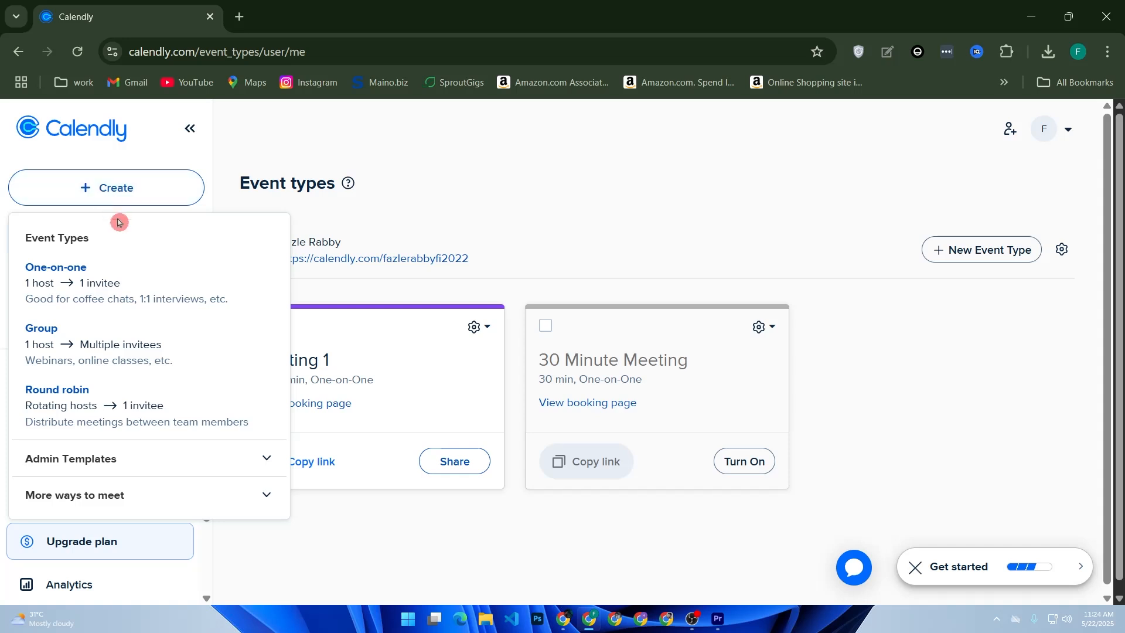
{"action": "left_click", "coordinate": [131, 298]}
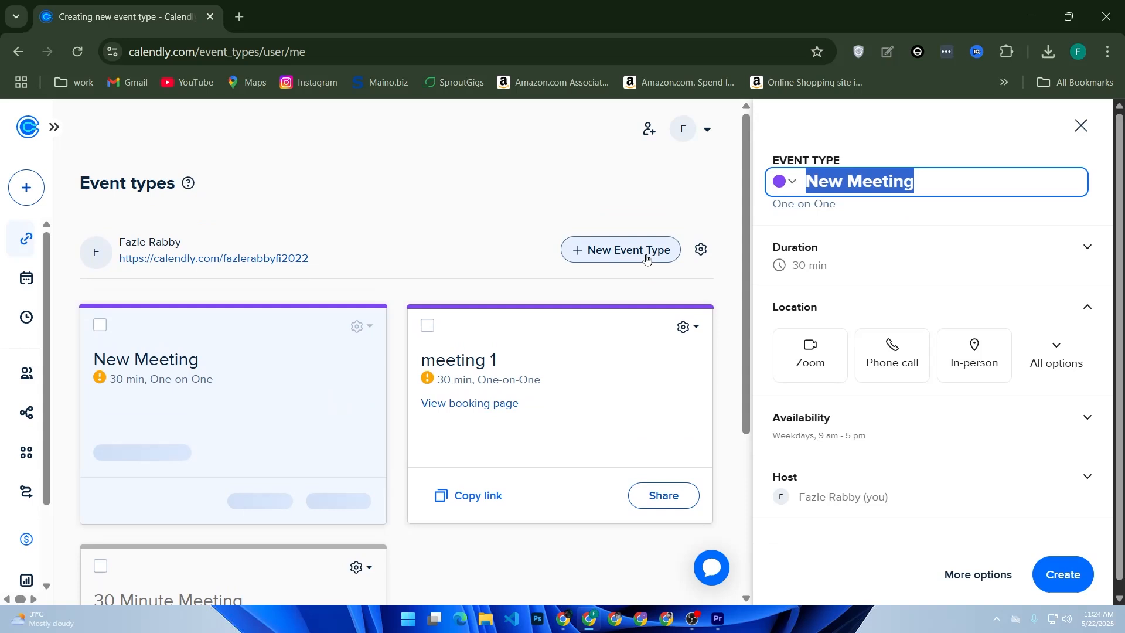
{"action": "left_click", "coordinate": [647, 258]}
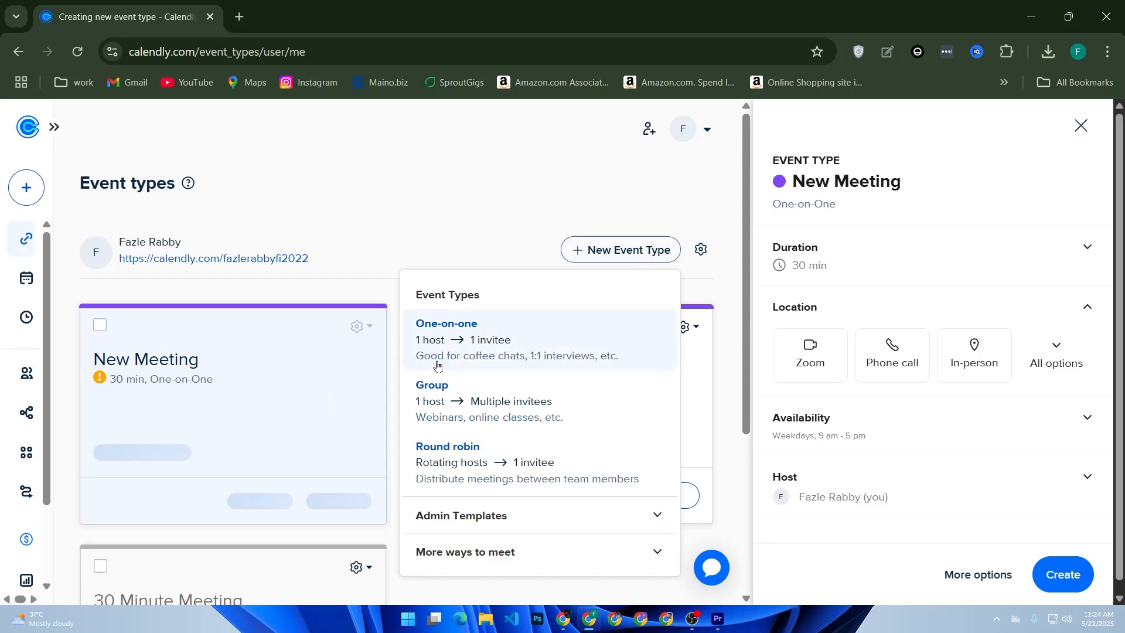
{"action": "left_click", "coordinate": [540, 338]}
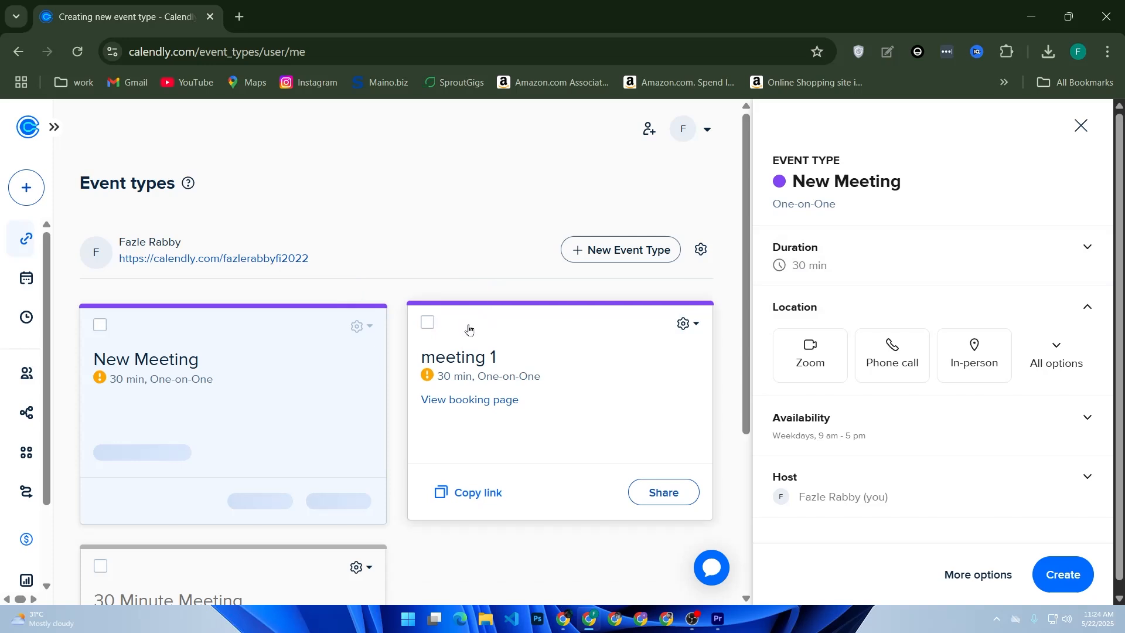
{"action": "scroll", "coordinate": [476, 335], "scroll_direction": "down", "scroll_amount": 3}
{"action": "scroll", "coordinate": [477, 337], "scroll_direction": "down", "scroll_amount": 1}
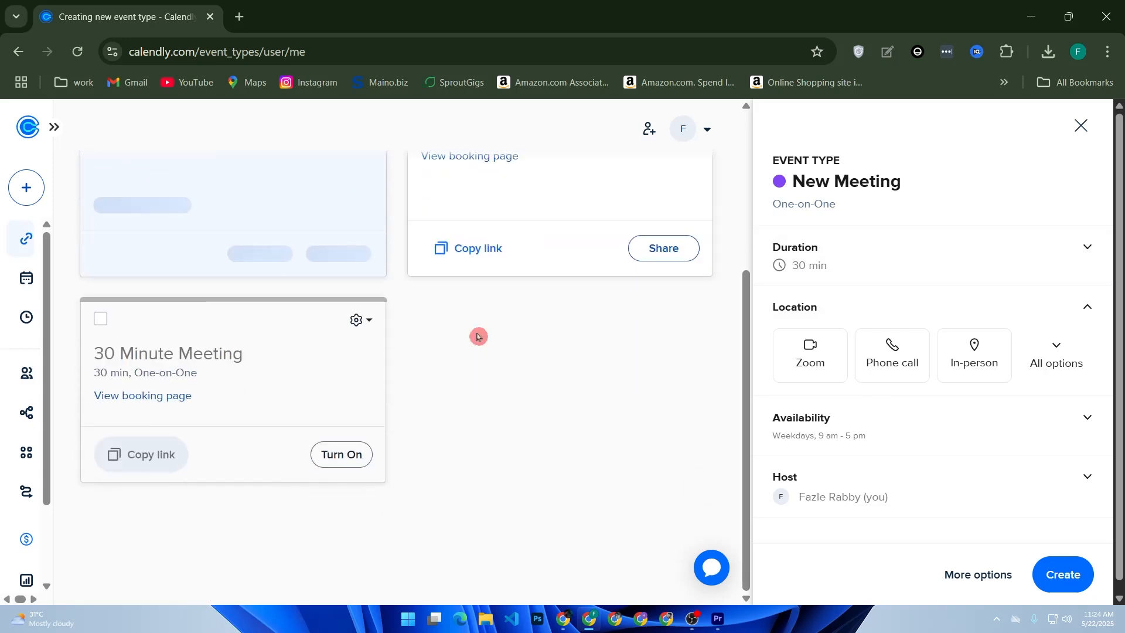
{"action": "scroll", "coordinate": [983, 401], "scroll_direction": "down", "scroll_amount": 1}
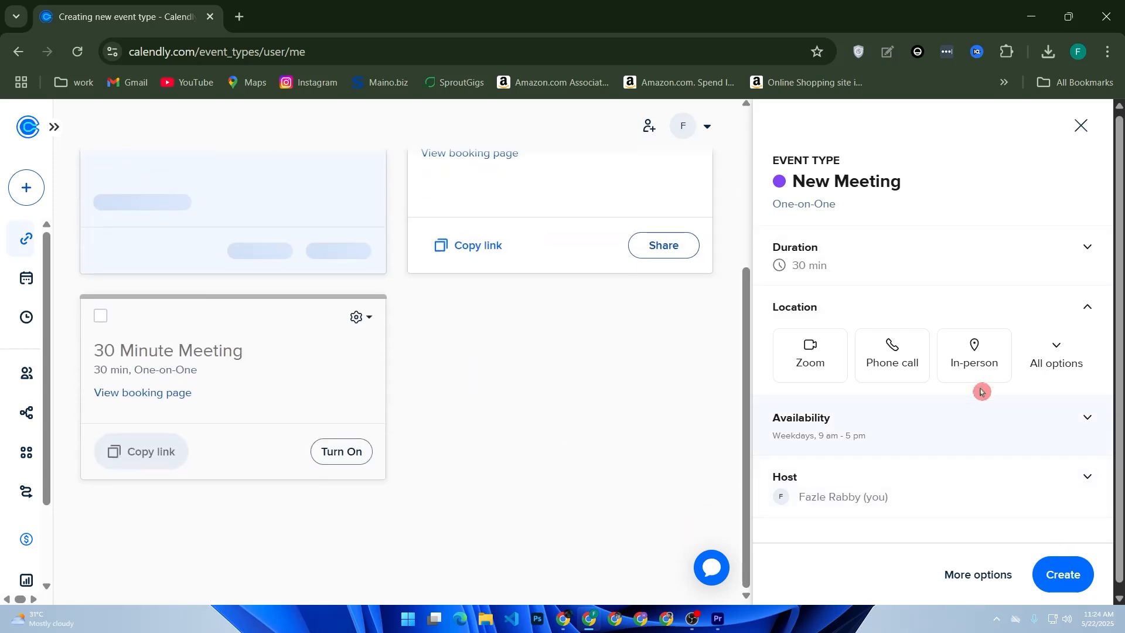
{"action": "scroll", "coordinate": [987, 293], "scroll_direction": "up", "scroll_amount": 1}
Keep the duration at 30 min, check weekday 9:00am–5:00pm availability, and create New Meeting.
{"action": "left_click", "coordinate": [1023, 275]}
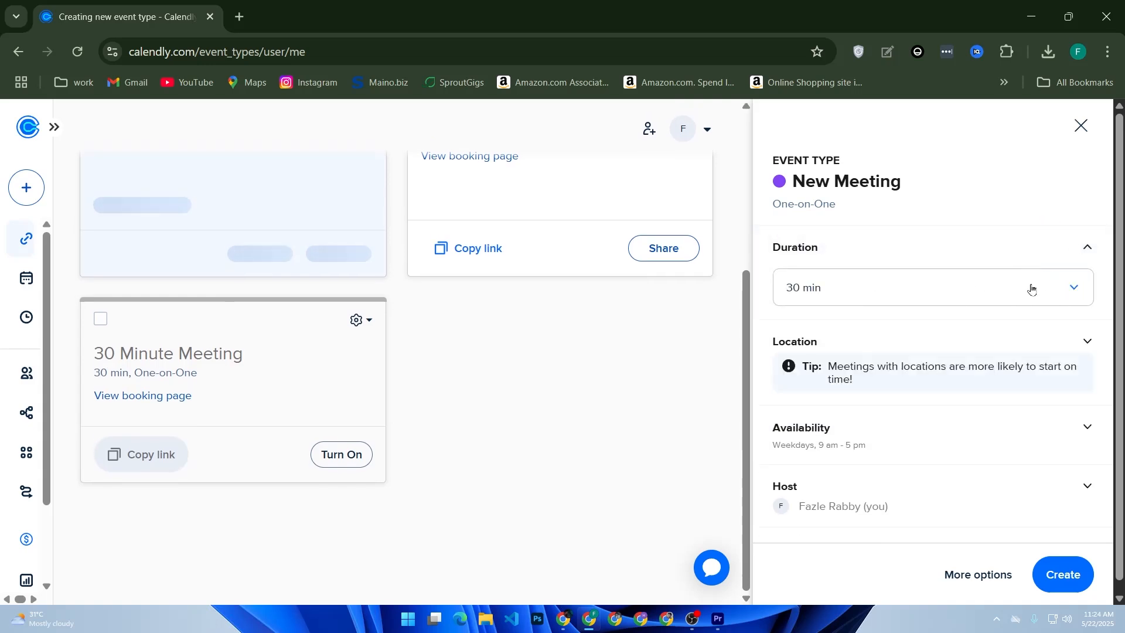
{"action": "left_click", "coordinate": [1032, 287]}
{"action": "left_click", "coordinate": [905, 359]}
{"action": "scroll", "coordinate": [912, 352], "scroll_direction": "down", "scroll_amount": 1}
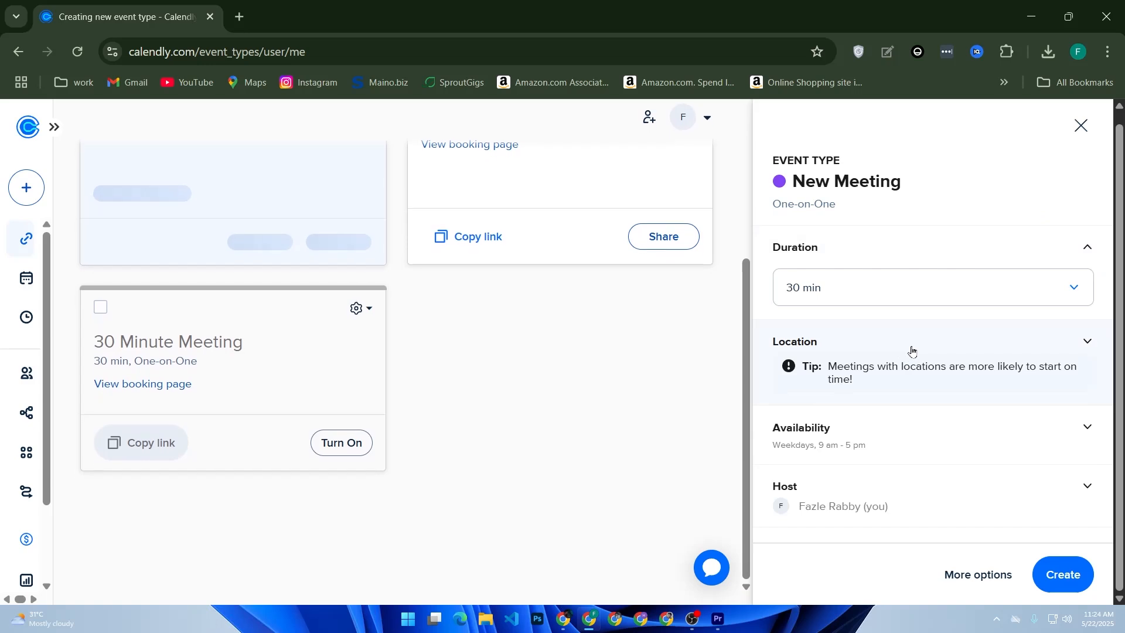
{"action": "left_click", "coordinate": [995, 440]}
{"action": "scroll", "coordinate": [1002, 428], "scroll_direction": "down", "scroll_amount": 8}
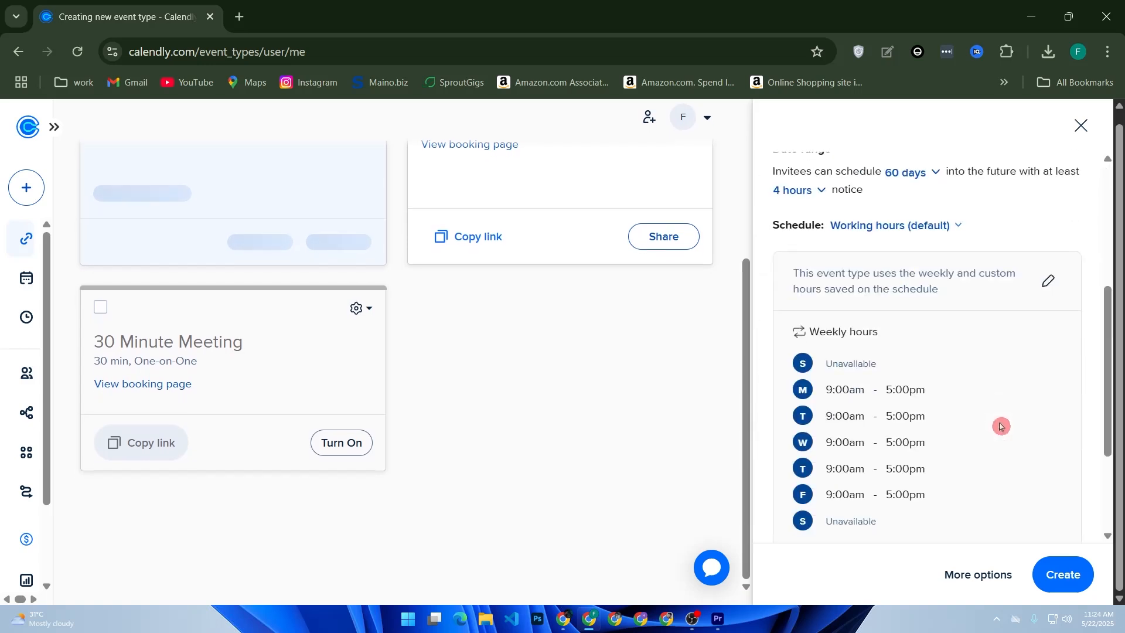
{"action": "left_click", "coordinate": [1050, 571]}
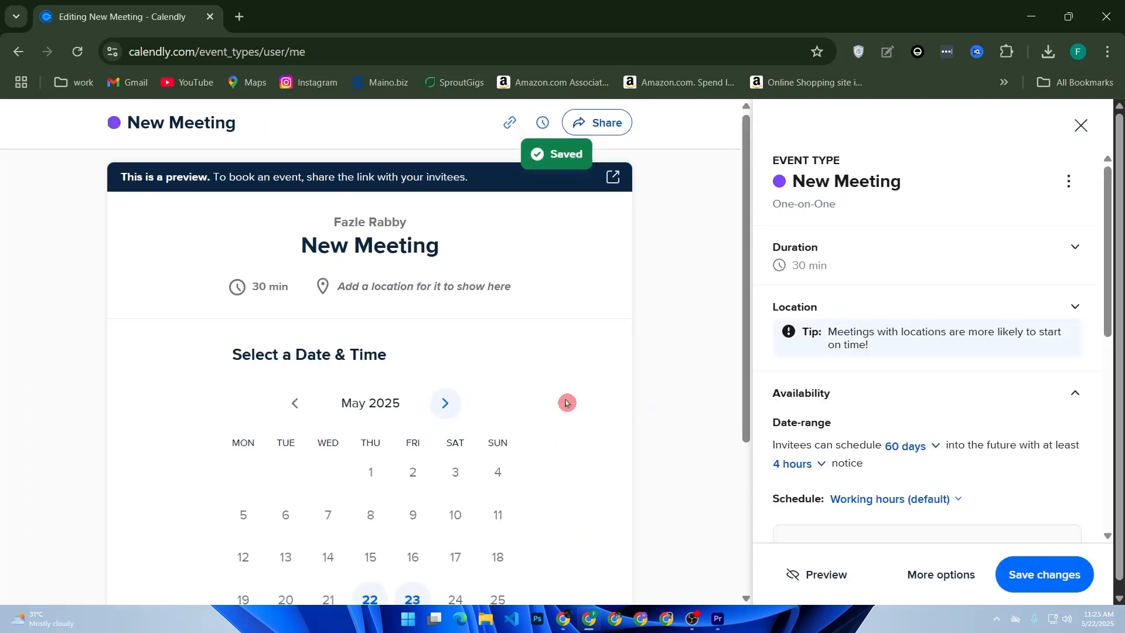
Save New Meeting after reviewing its 30 min, May 2025 booking preview.
{"action": "scroll", "coordinate": [545, 403], "scroll_direction": "down", "scroll_amount": 4}
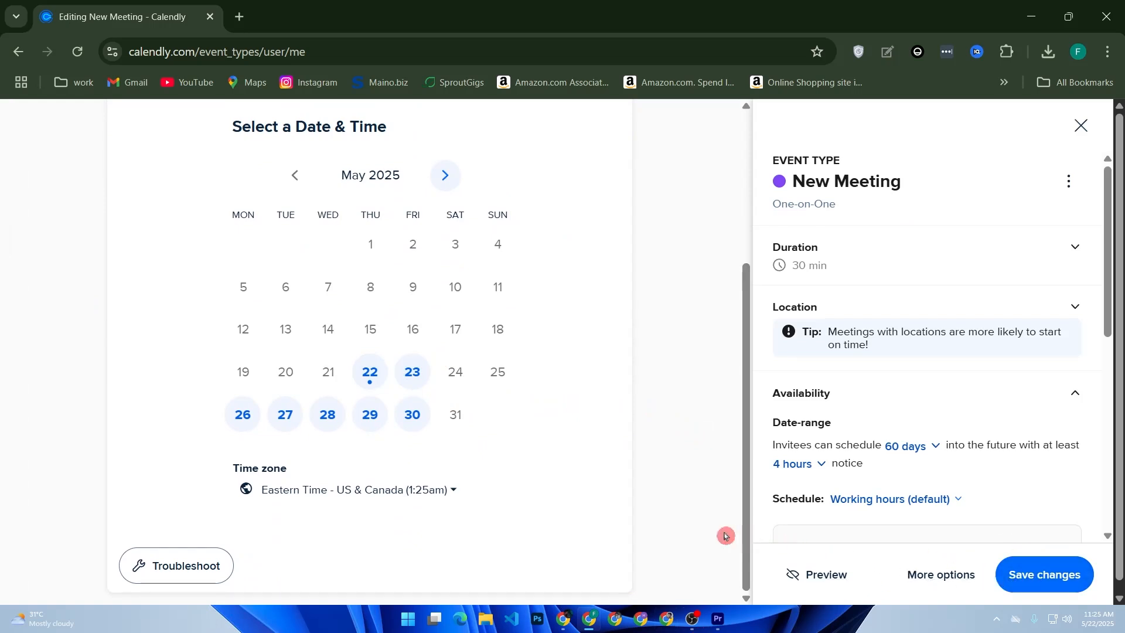
{"action": "left_click", "coordinate": [1036, 579]}
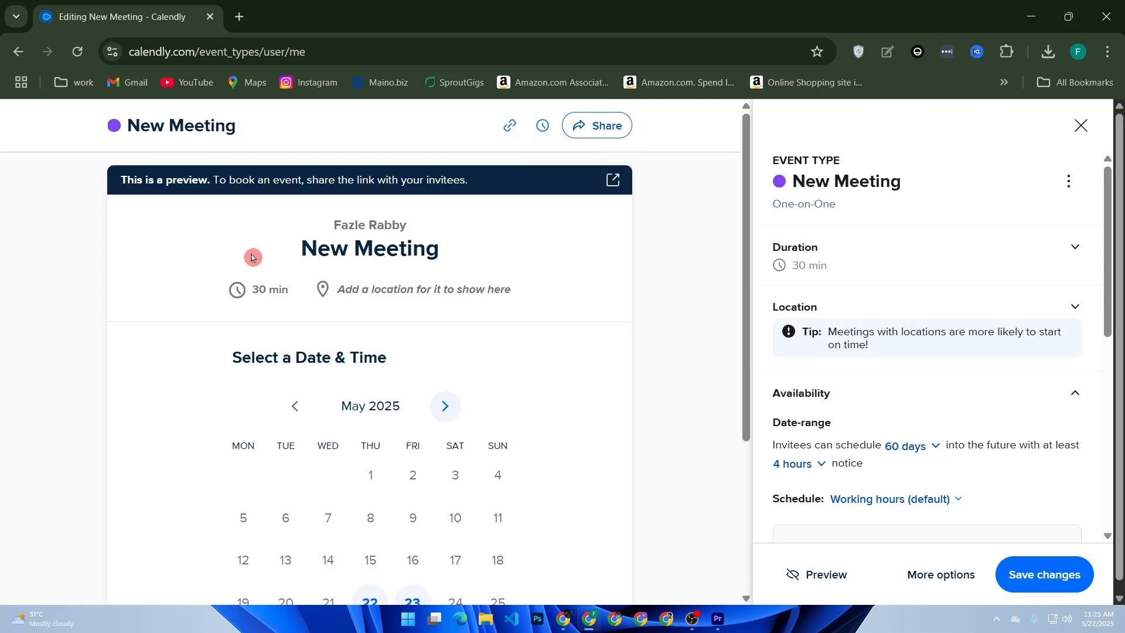
{"action": "scroll", "coordinate": [677, 321], "scroll_direction": "down", "scroll_amount": 4}
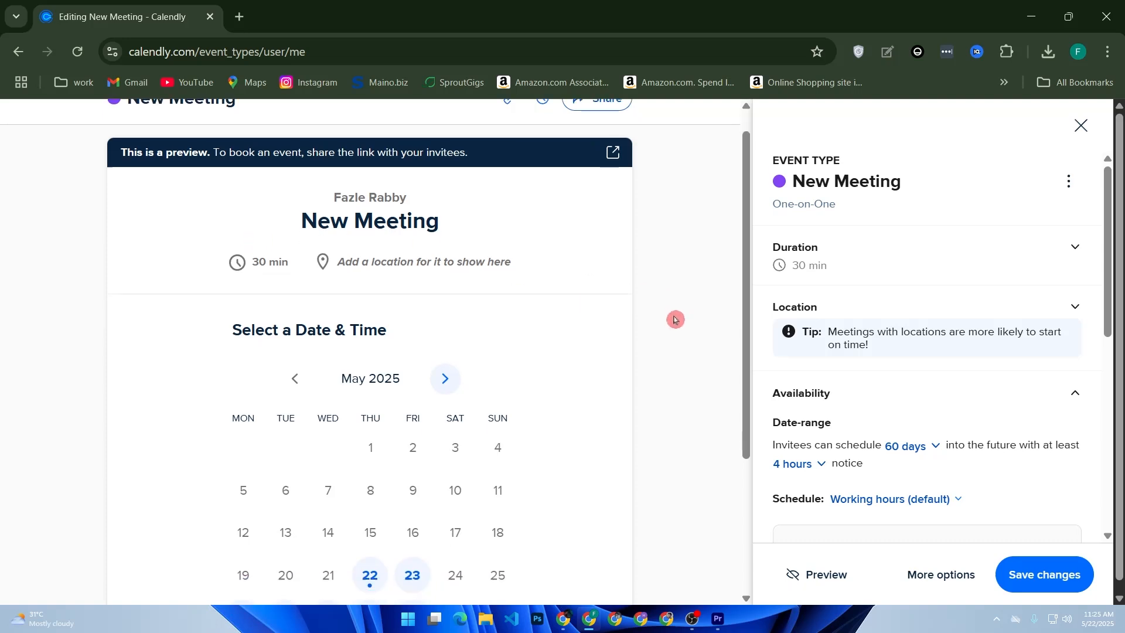
{"action": "scroll", "coordinate": [680, 327], "scroll_direction": "up", "scroll_amount": 4}
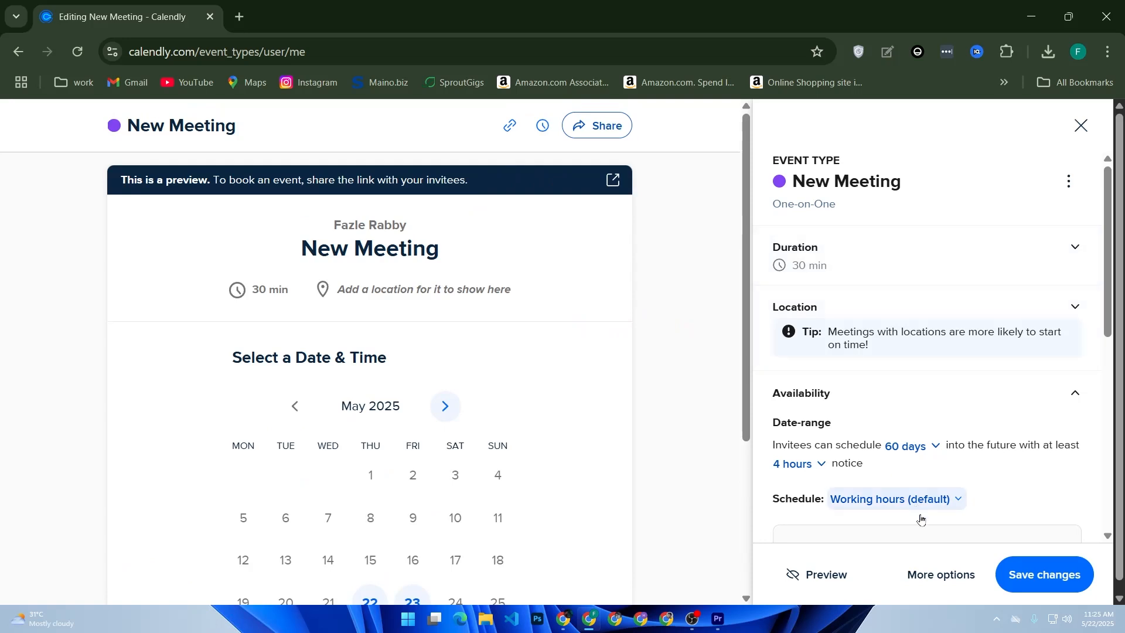
{"action": "left_click", "coordinate": [918, 572]}
Look over New Meeting's extra settings, expand the Description editor, then close the event editor.
{"action": "scroll", "coordinate": [930, 490], "scroll_direction": "down", "scroll_amount": 3}
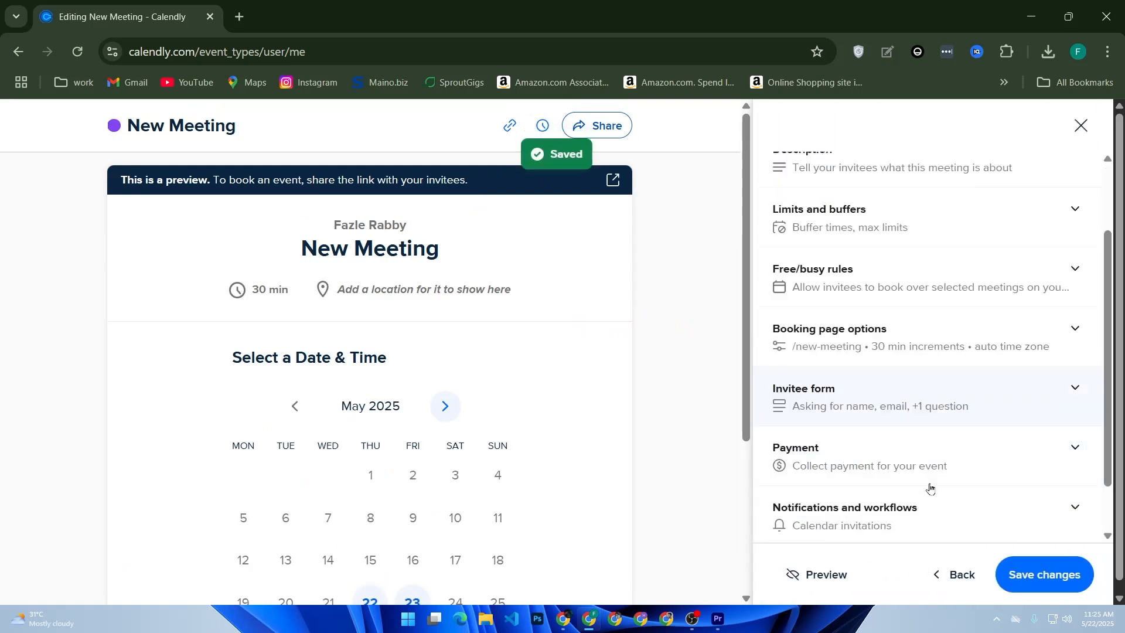
{"action": "scroll", "coordinate": [932, 480], "scroll_direction": "up", "scroll_amount": 3}
{"action": "scroll", "coordinate": [934, 484], "scroll_direction": "down", "scroll_amount": 3}
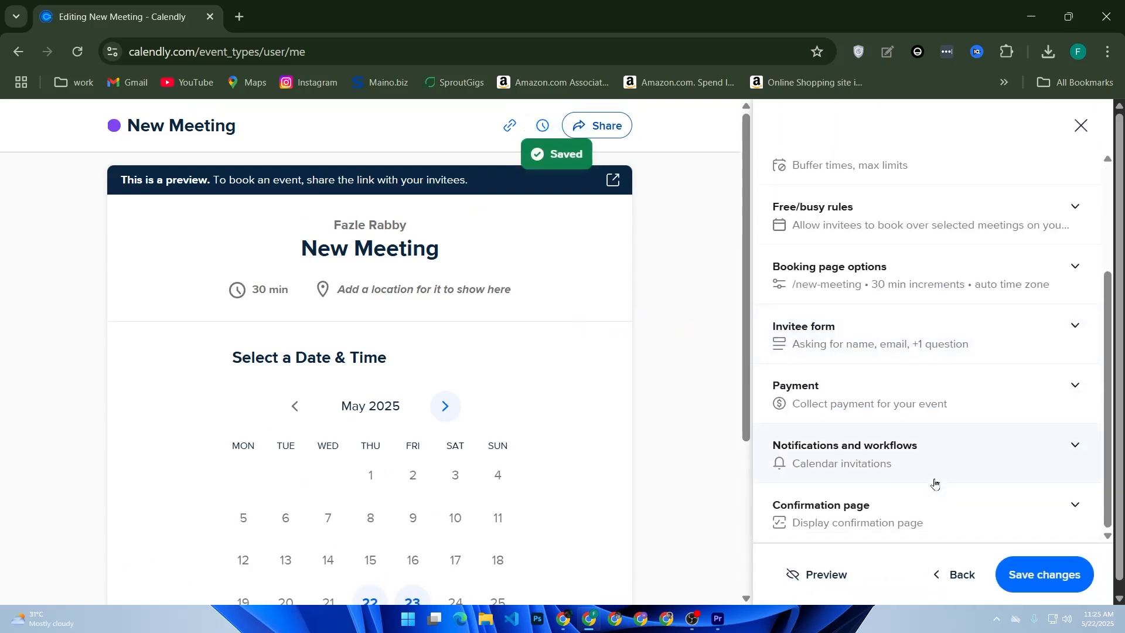
{"action": "scroll", "coordinate": [934, 485], "scroll_direction": "up", "scroll_amount": 3}
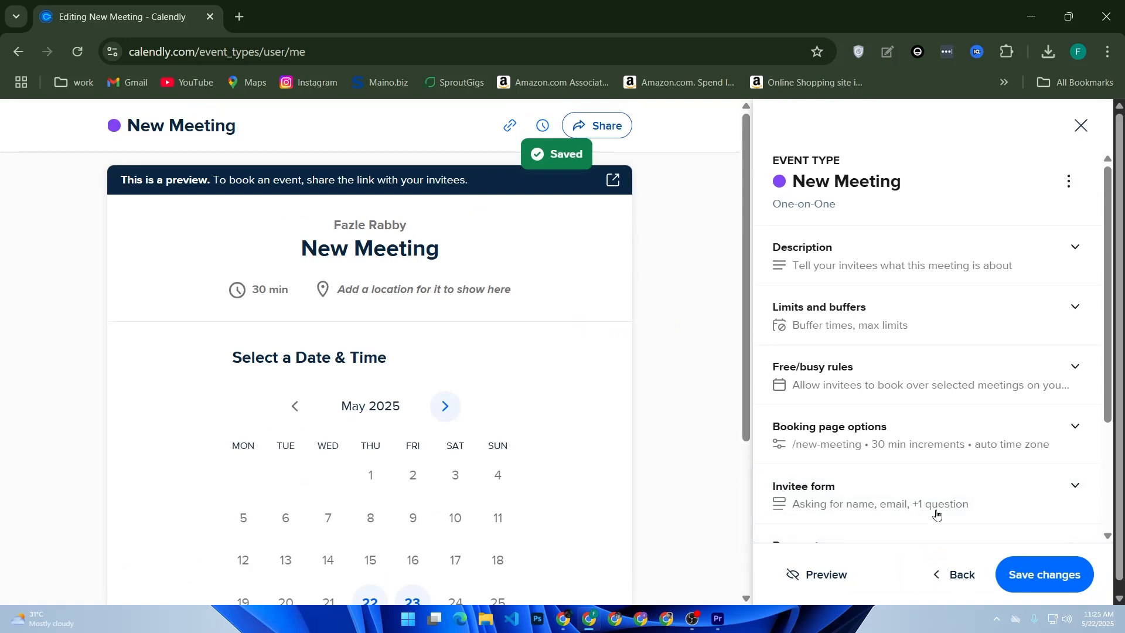
{"action": "left_click", "coordinate": [1012, 257]}
{"action": "left_click", "coordinate": [829, 344]}
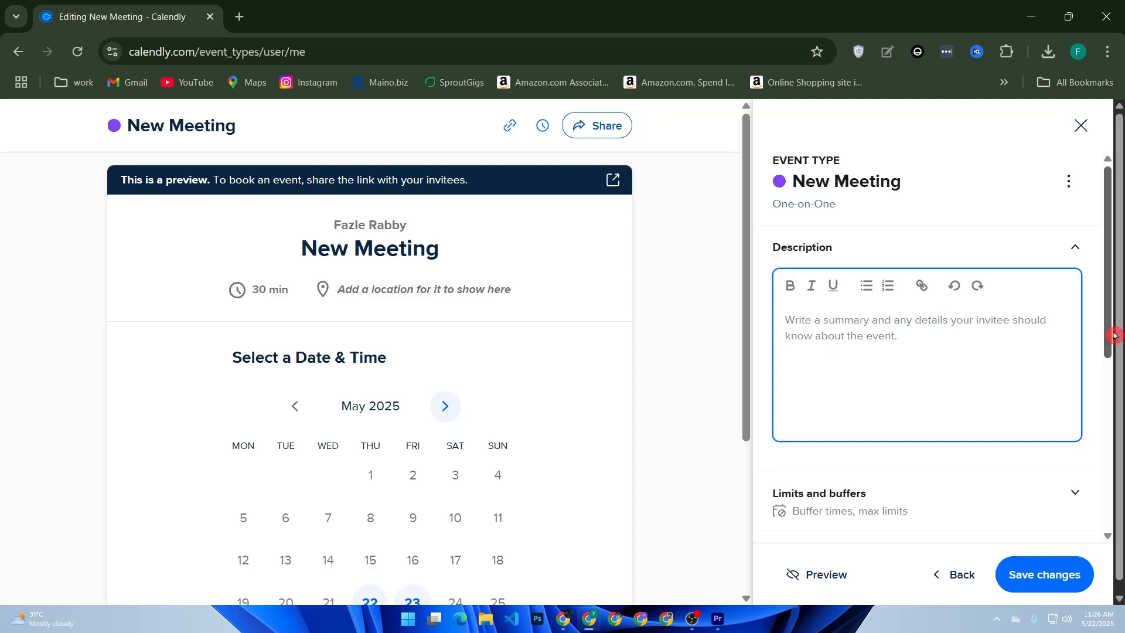
{"action": "left_click", "coordinate": [1082, 125]}
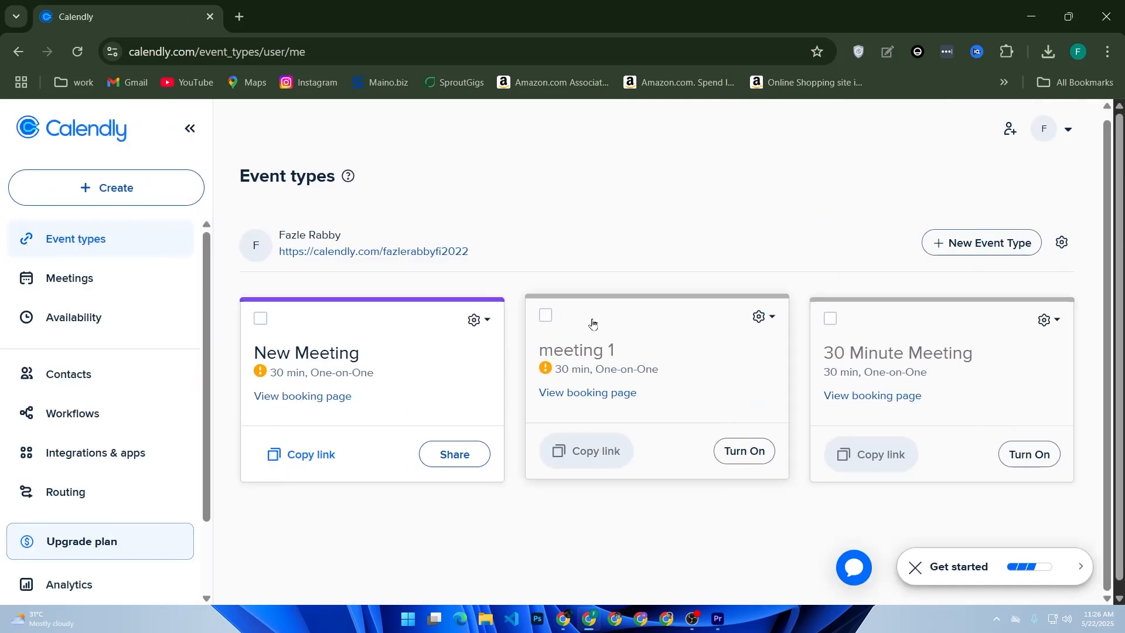
{"action": "left_click", "coordinate": [368, 371]}
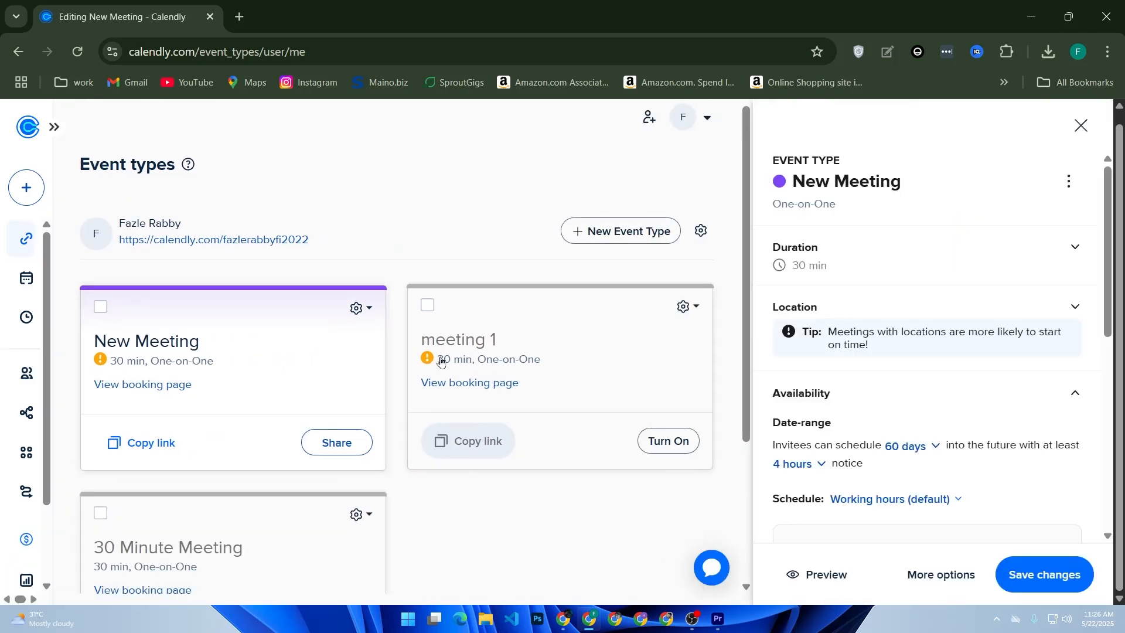
{"action": "scroll", "coordinate": [962, 389], "scroll_direction": "down", "scroll_amount": 7}
{"action": "scroll", "coordinate": [962, 391], "scroll_direction": "down", "scroll_amount": 1}
{"action": "scroll", "coordinate": [962, 391], "scroll_direction": "up", "scroll_amount": 4}
{"action": "scroll", "coordinate": [961, 391], "scroll_direction": "down", "scroll_amount": 4}
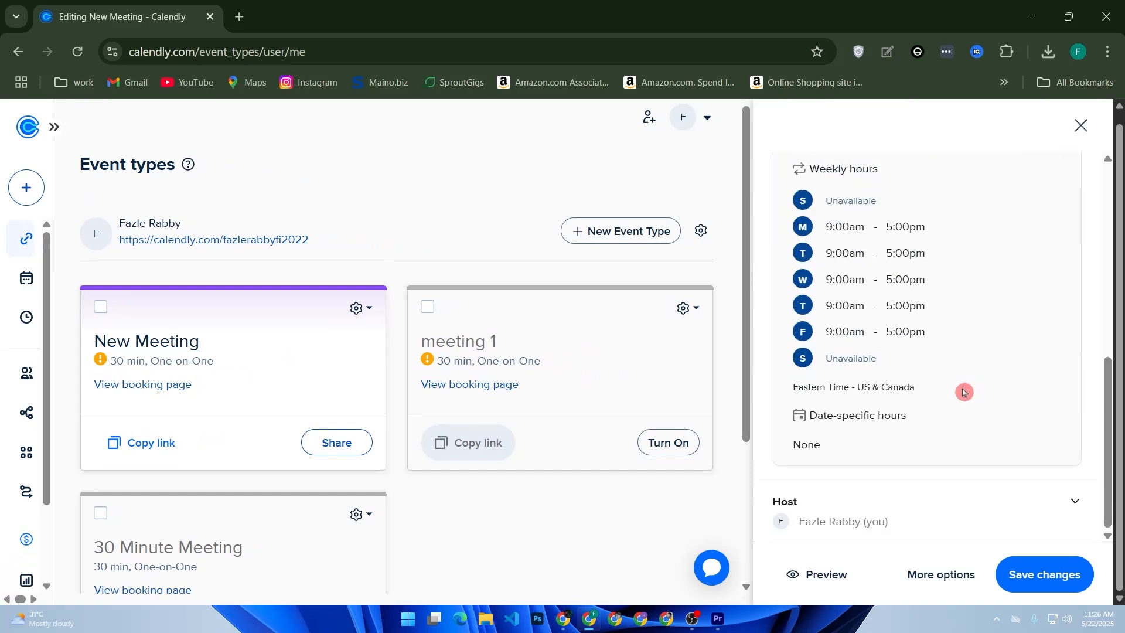
{"action": "left_click", "coordinate": [1077, 501]}
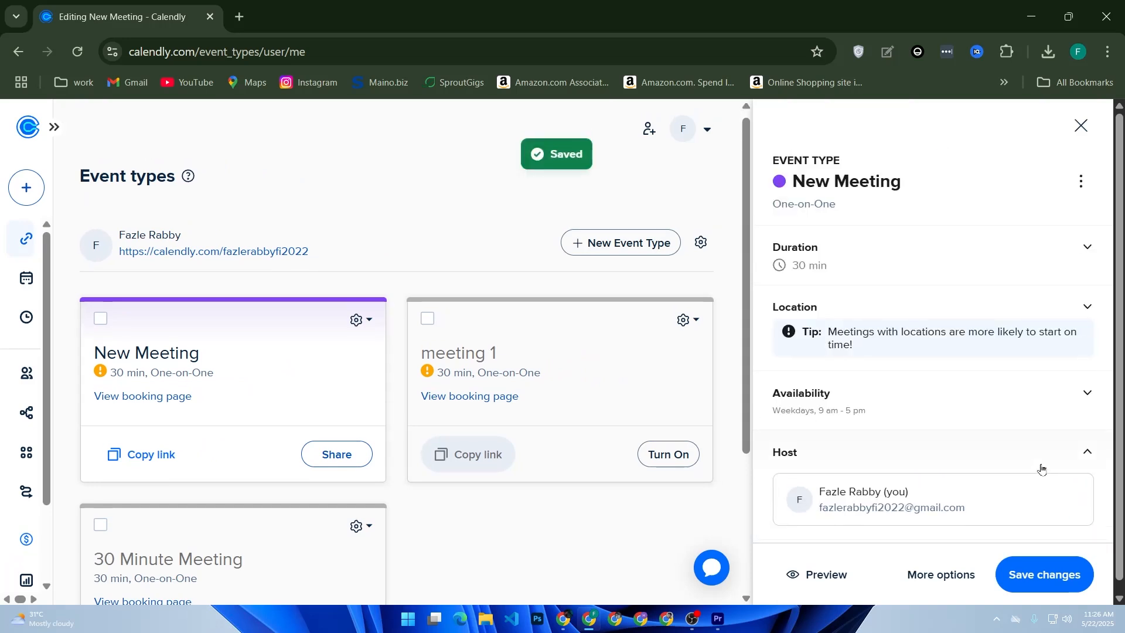
{"action": "left_click", "coordinate": [356, 319]}
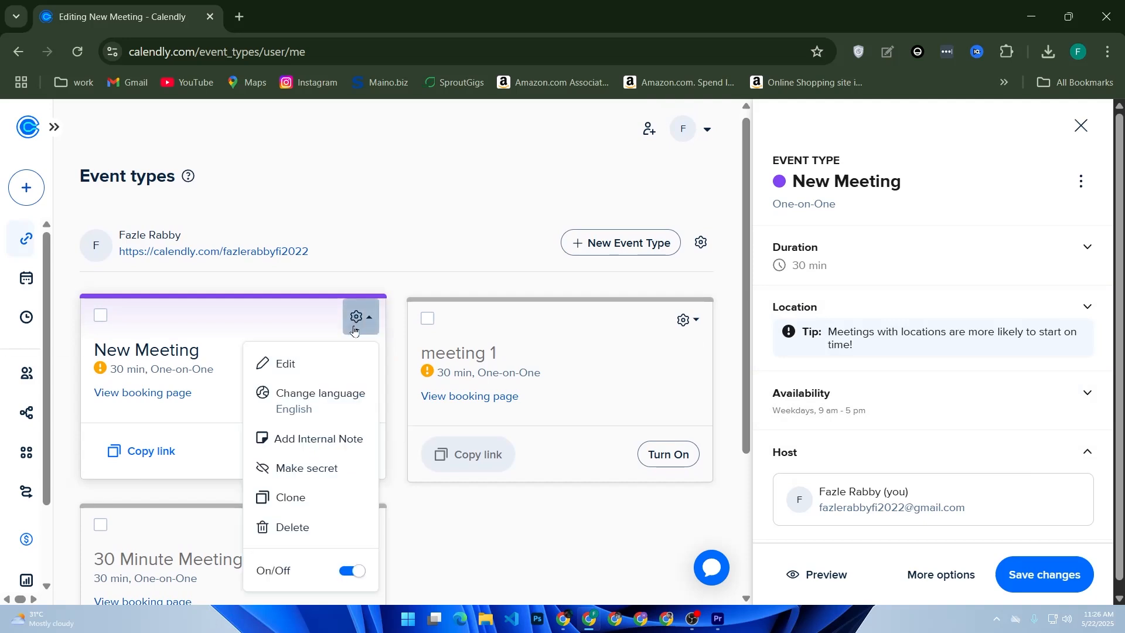
{"action": "left_click", "coordinate": [322, 366]}
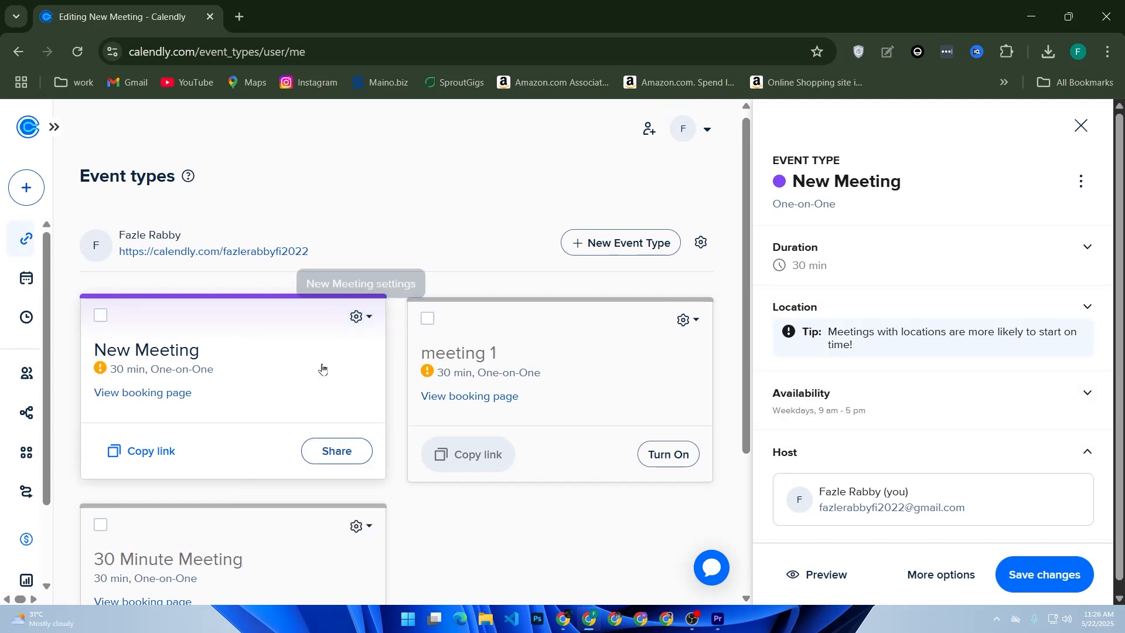
{"action": "left_click", "coordinate": [360, 317]}
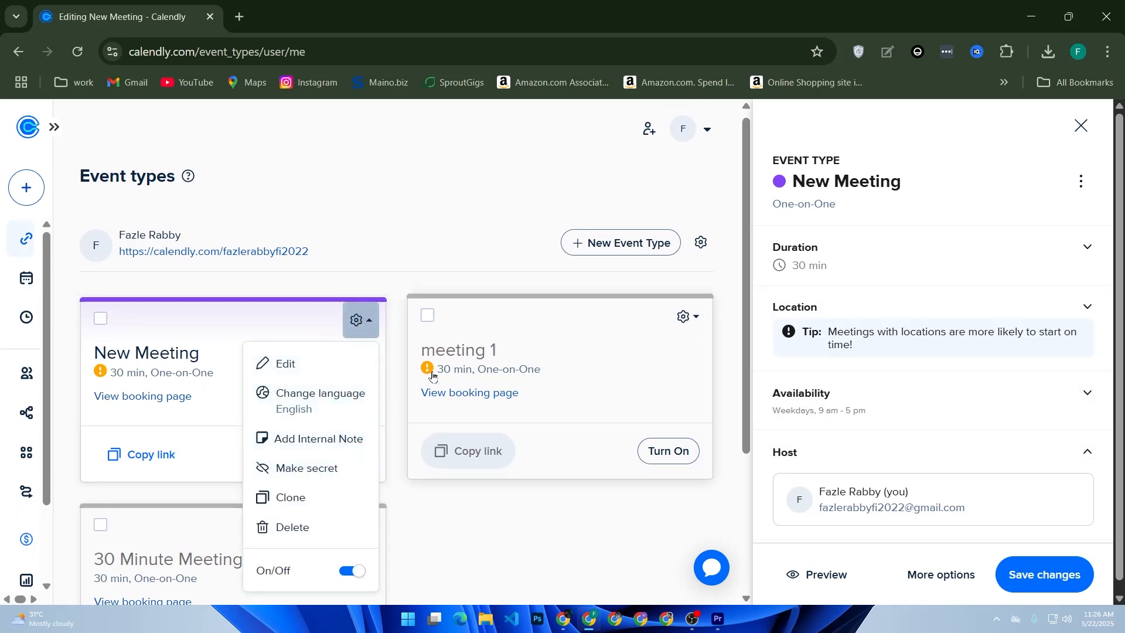
{"action": "left_click", "coordinate": [343, 407]}
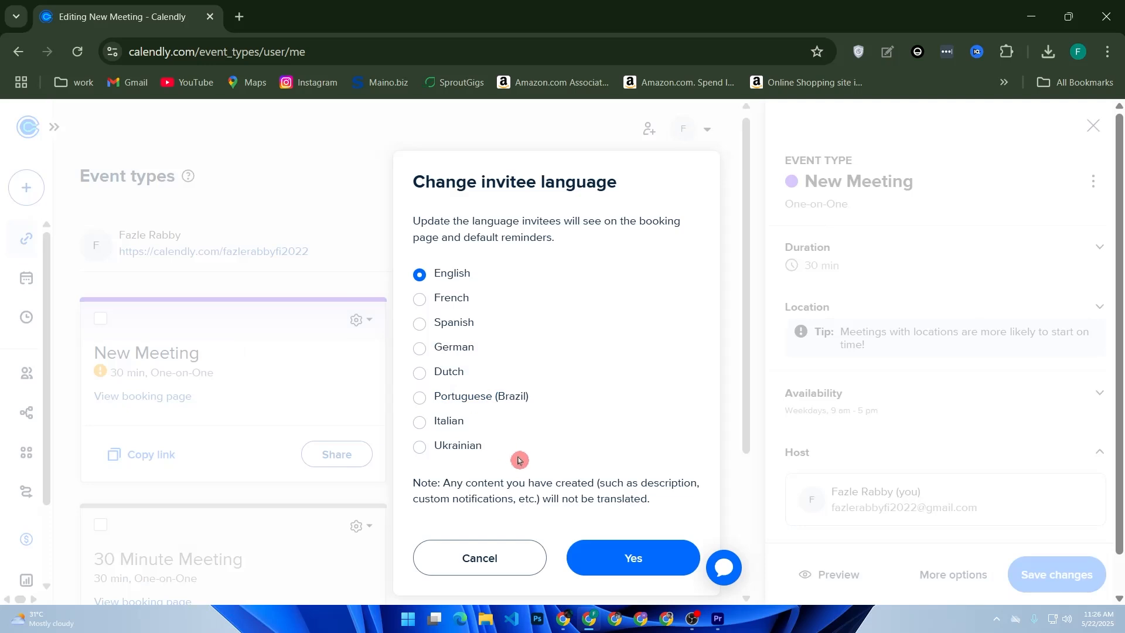
{"action": "left_click", "coordinate": [603, 559]}
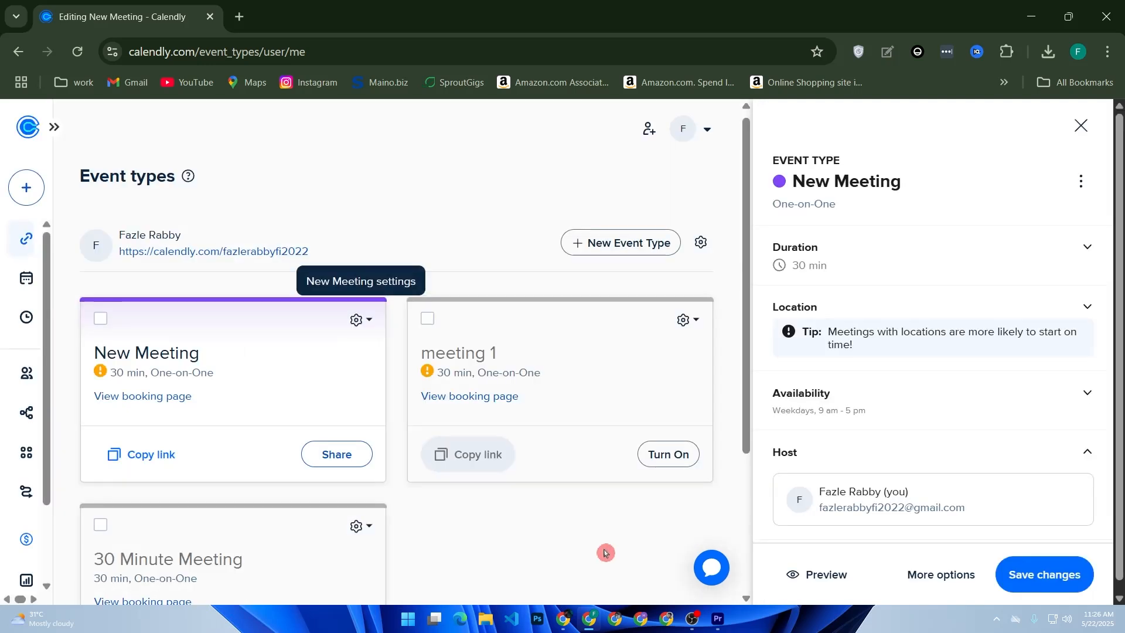
Check New Meeting's location options and actions menu, then bring up its remaining settings.
{"action": "left_click", "coordinate": [1095, 305]}
{"action": "left_click", "coordinate": [1047, 359]}
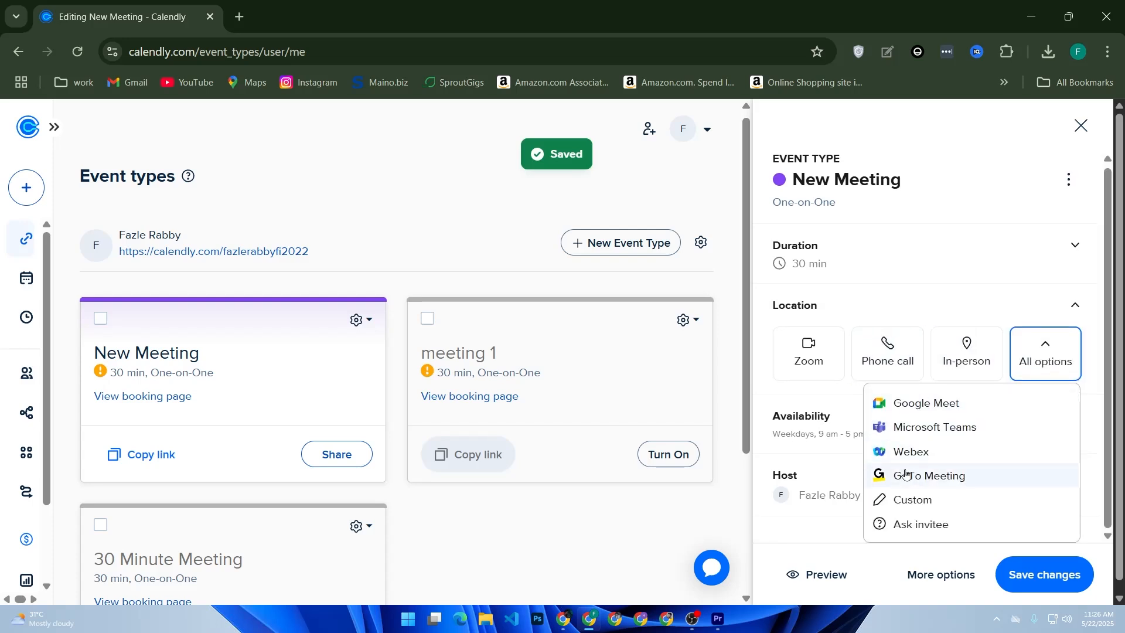
{"action": "left_click", "coordinate": [1074, 306]}
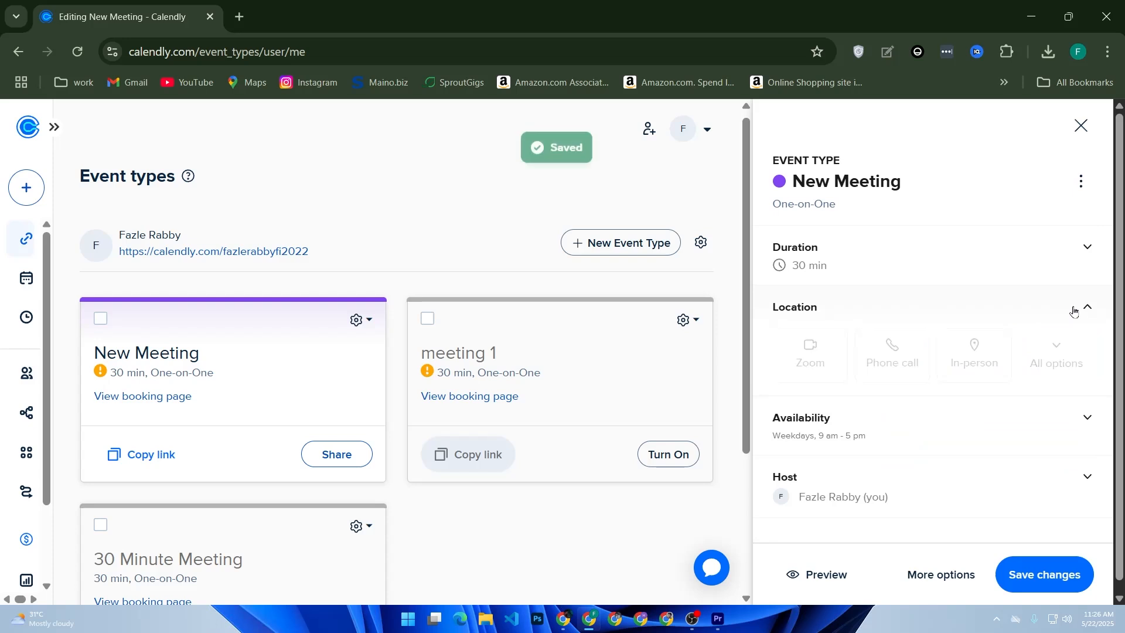
{"action": "left_click", "coordinate": [1091, 182]}
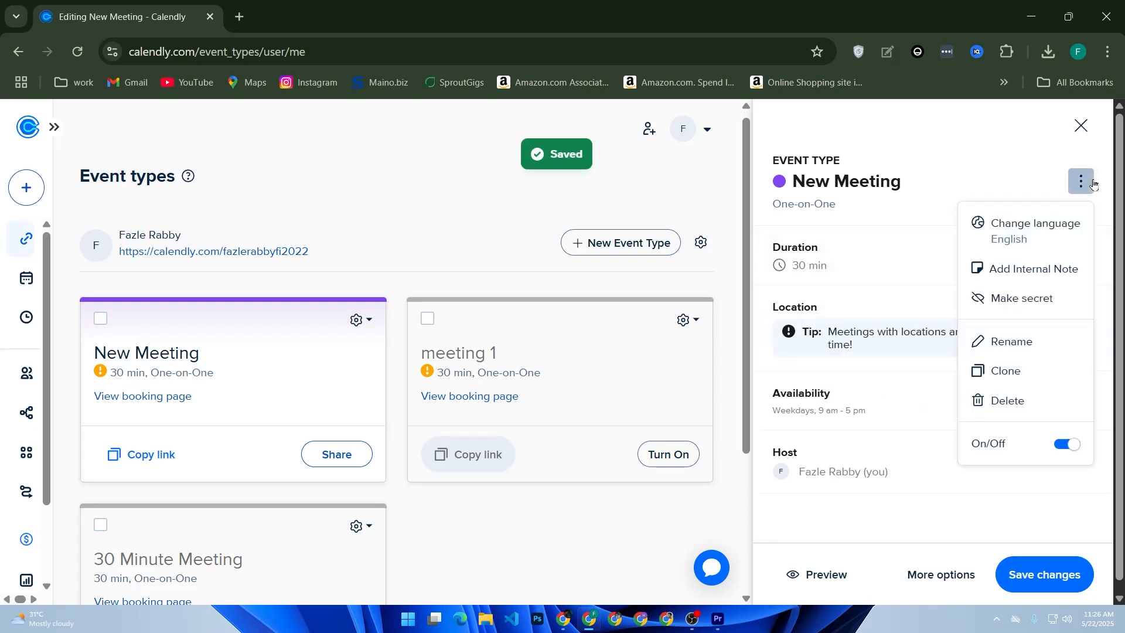
{"action": "left_click", "coordinate": [1094, 185]}
{"action": "scroll", "coordinate": [874, 328], "scroll_direction": "down", "scroll_amount": 2}
{"action": "left_click", "coordinate": [982, 579]}
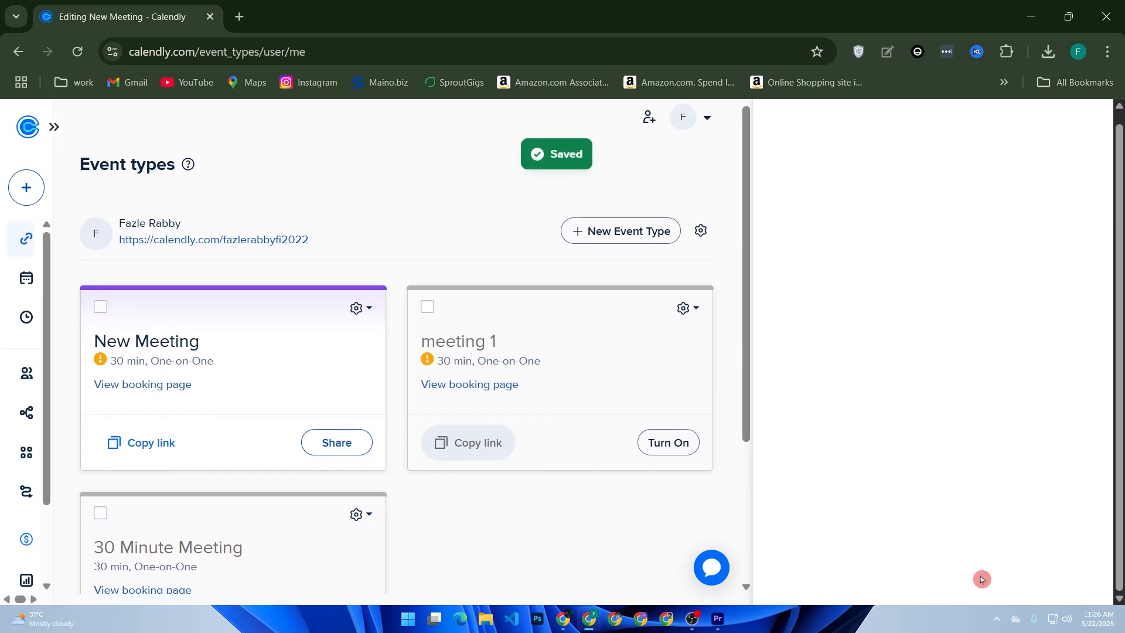
{"action": "scroll", "coordinate": [932, 434], "scroll_direction": "down", "scroll_amount": 2}
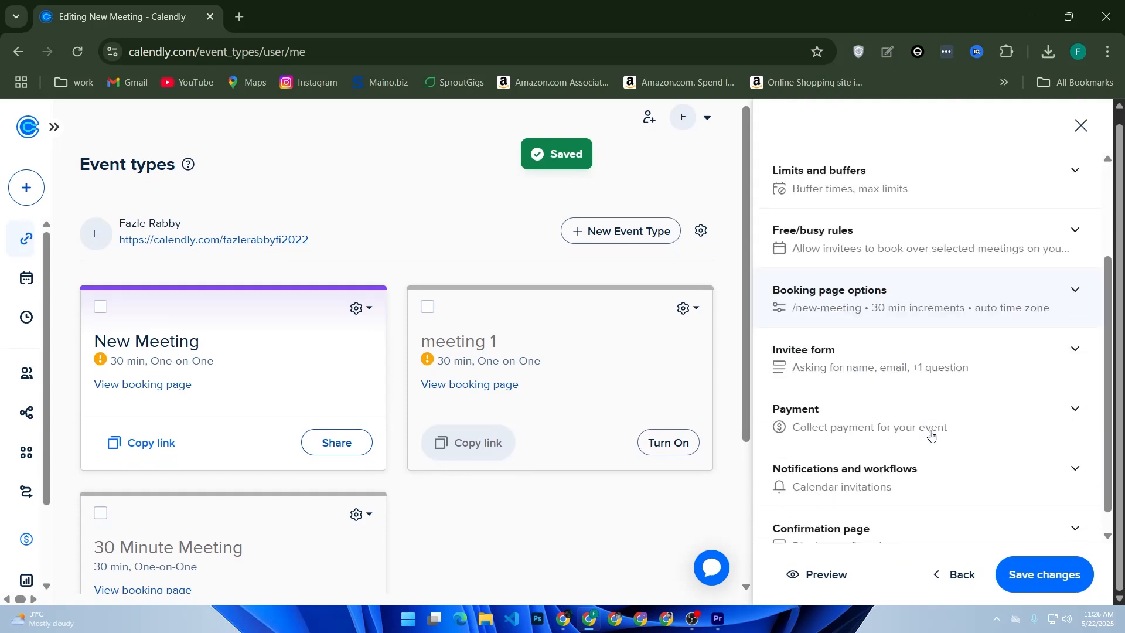
{"action": "left_click", "coordinate": [859, 360]}
{"action": "scroll", "coordinate": [862, 416], "scroll_direction": "down", "scroll_amount": 2}
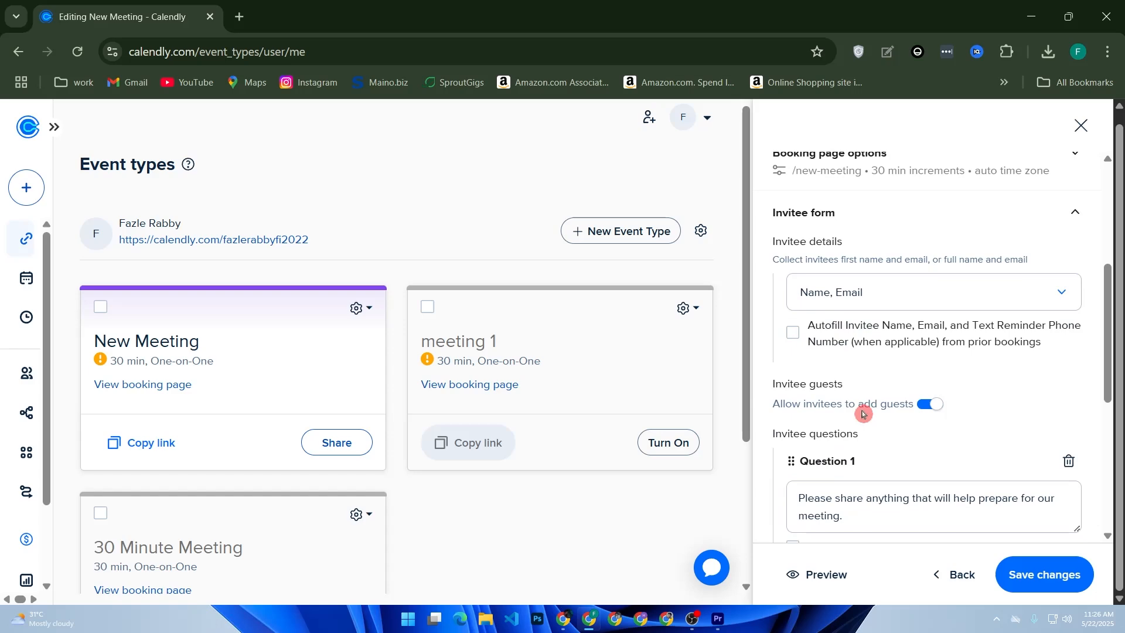
{"action": "scroll", "coordinate": [863, 413], "scroll_direction": "up", "scroll_amount": 4}
{"action": "scroll", "coordinate": [863, 404], "scroll_direction": "down", "scroll_amount": 9}
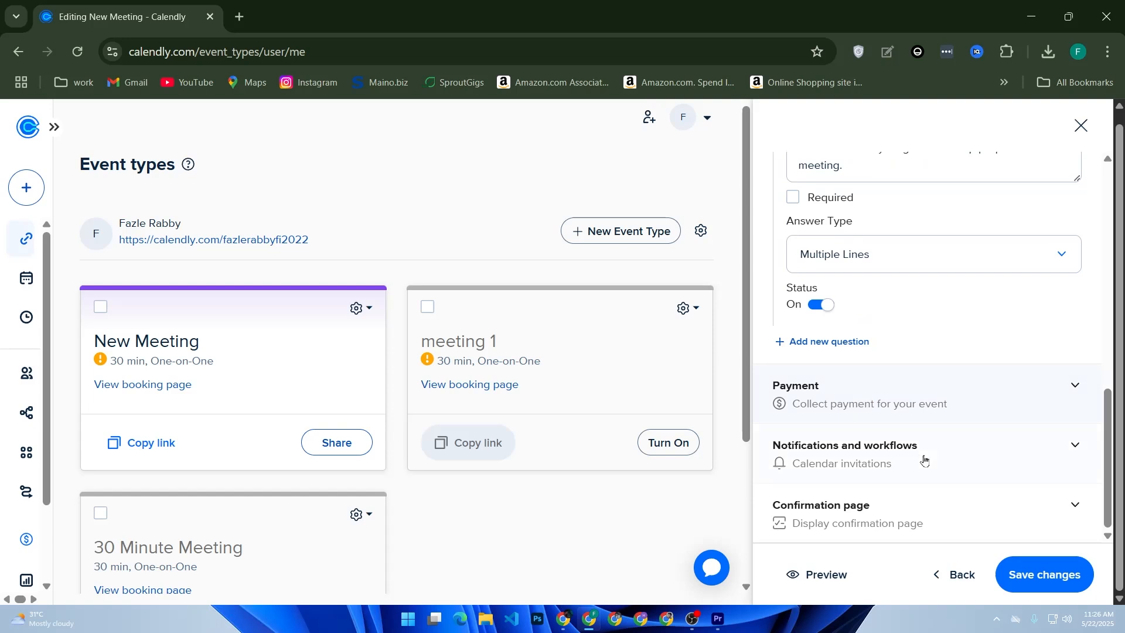
{"action": "left_click", "coordinate": [915, 461]}
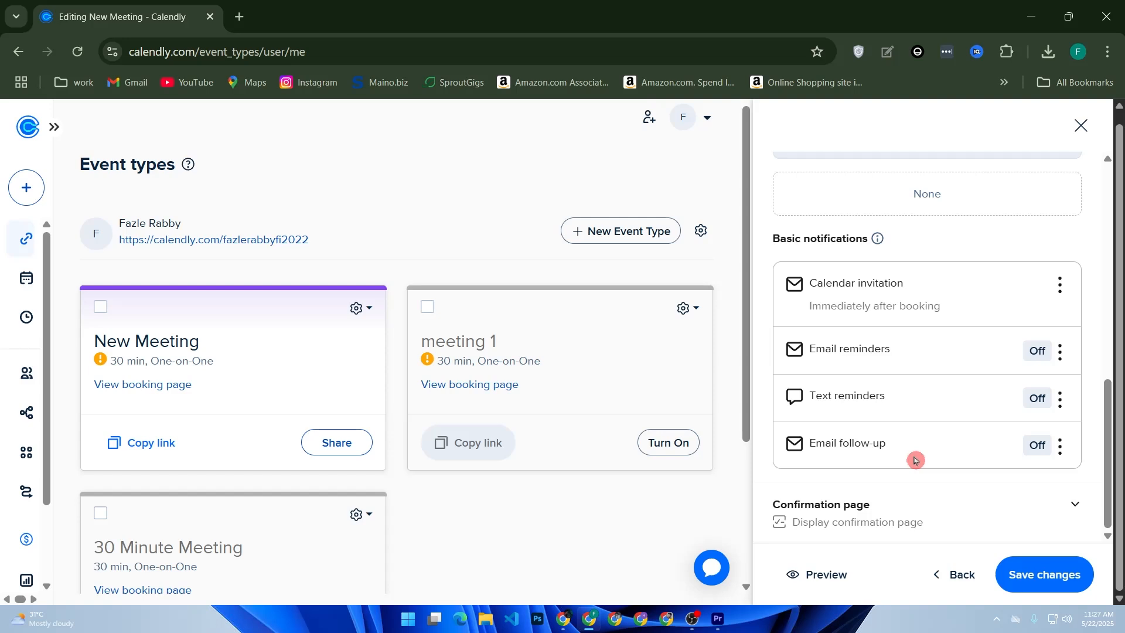
{"action": "scroll", "coordinate": [912, 457], "scroll_direction": "up", "scroll_amount": 10}
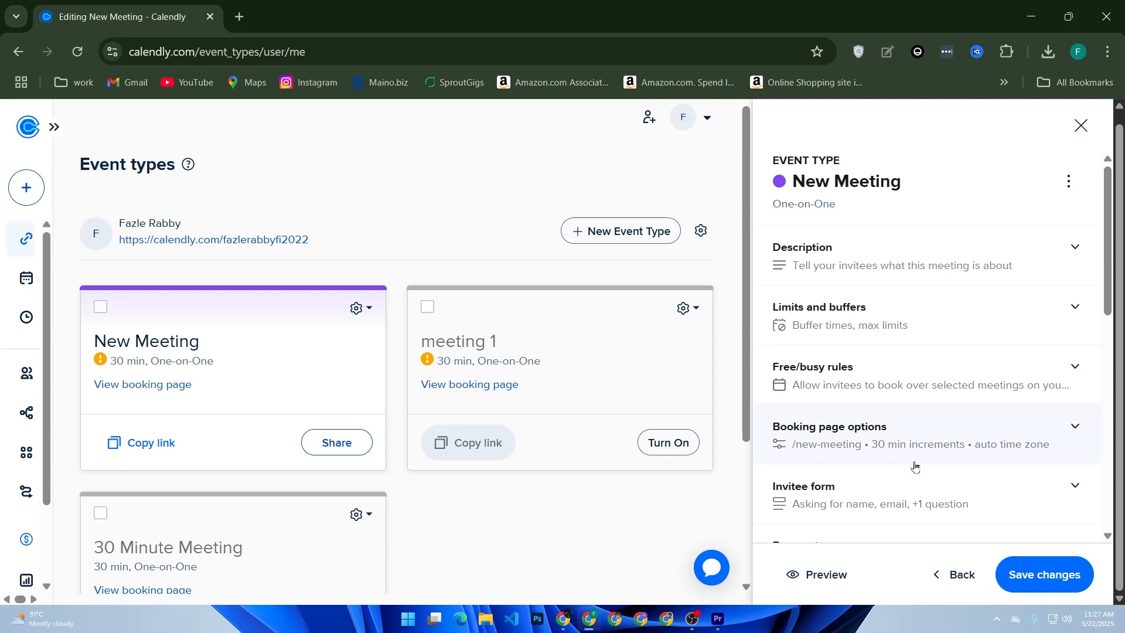
Keep 'Display confirmation page' as the after-booking option in the Confirmation page settings.
{"action": "scroll", "coordinate": [917, 467], "scroll_direction": "down", "scroll_amount": 10}
{"action": "left_click", "coordinate": [912, 503]}
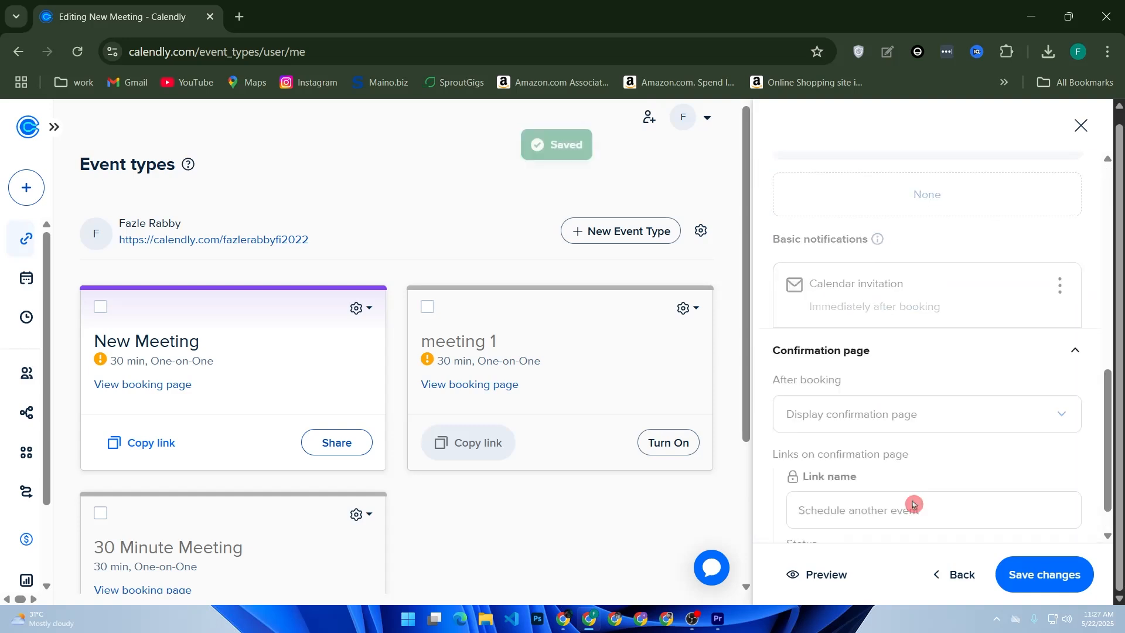
{"action": "left_click", "coordinate": [871, 344]}
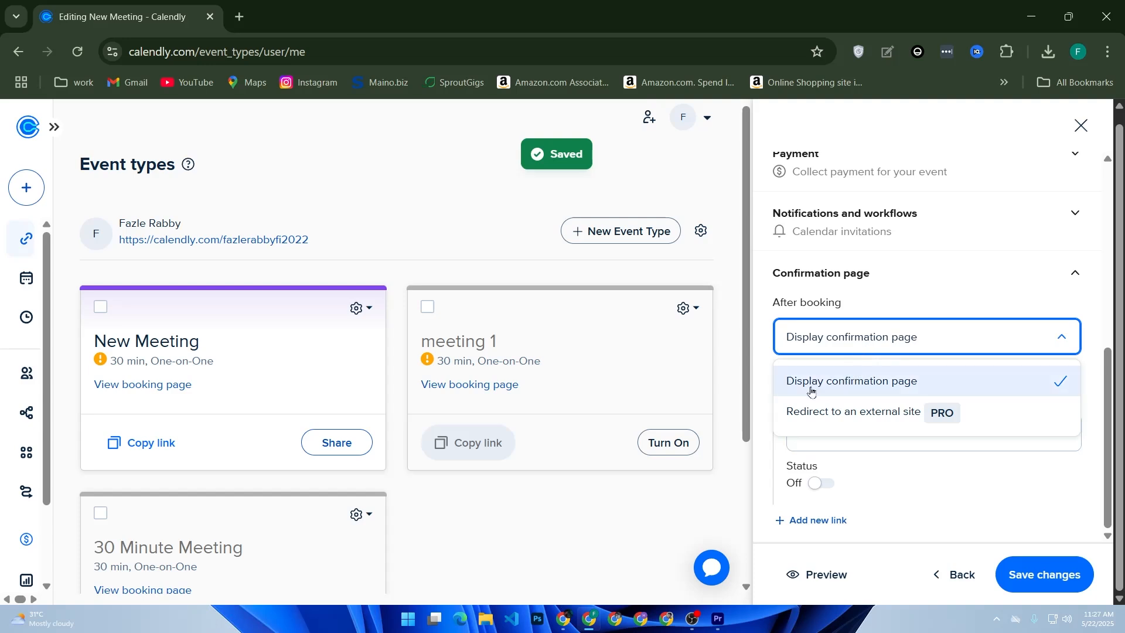
{"action": "left_click", "coordinate": [862, 385]}
Save the changes with the 'Schedule another event' link name, dismissing the upgrade prompt.
{"action": "left_click", "coordinate": [842, 431]}
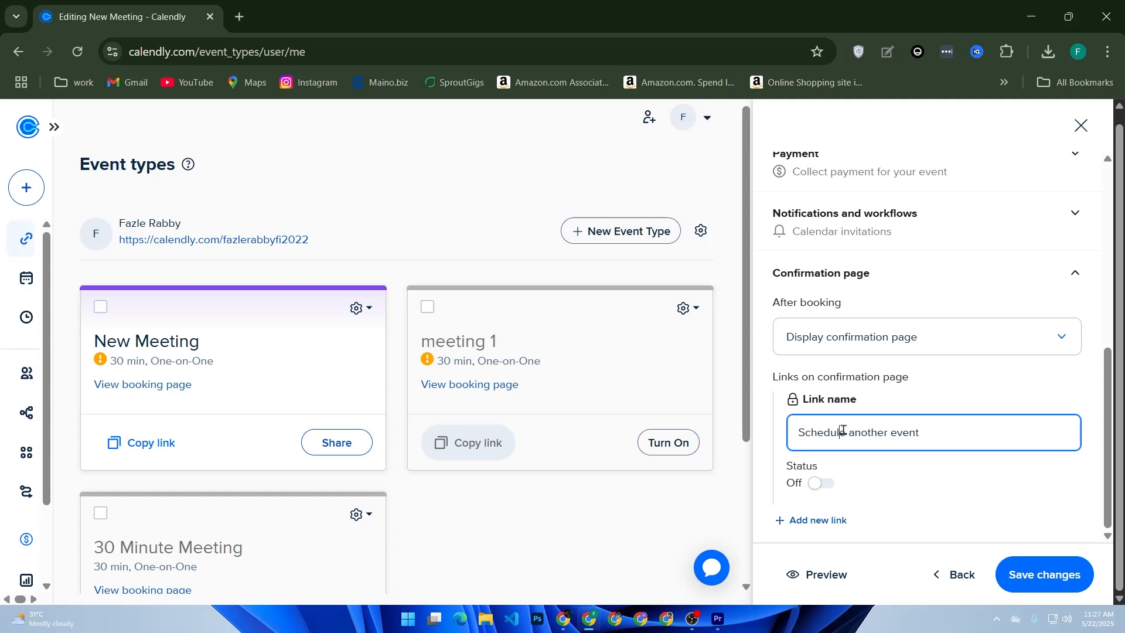
{"action": "left_click_drag", "start_coordinate": [957, 442], "coordinate": [754, 435]}
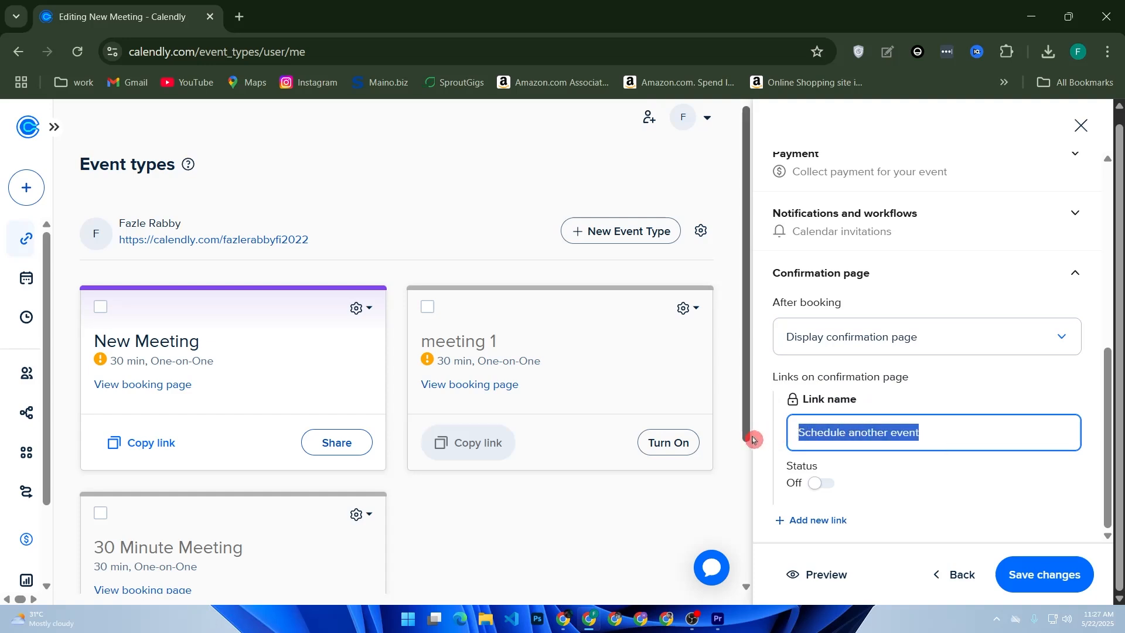
{"action": "left_click", "coordinate": [1046, 575]}
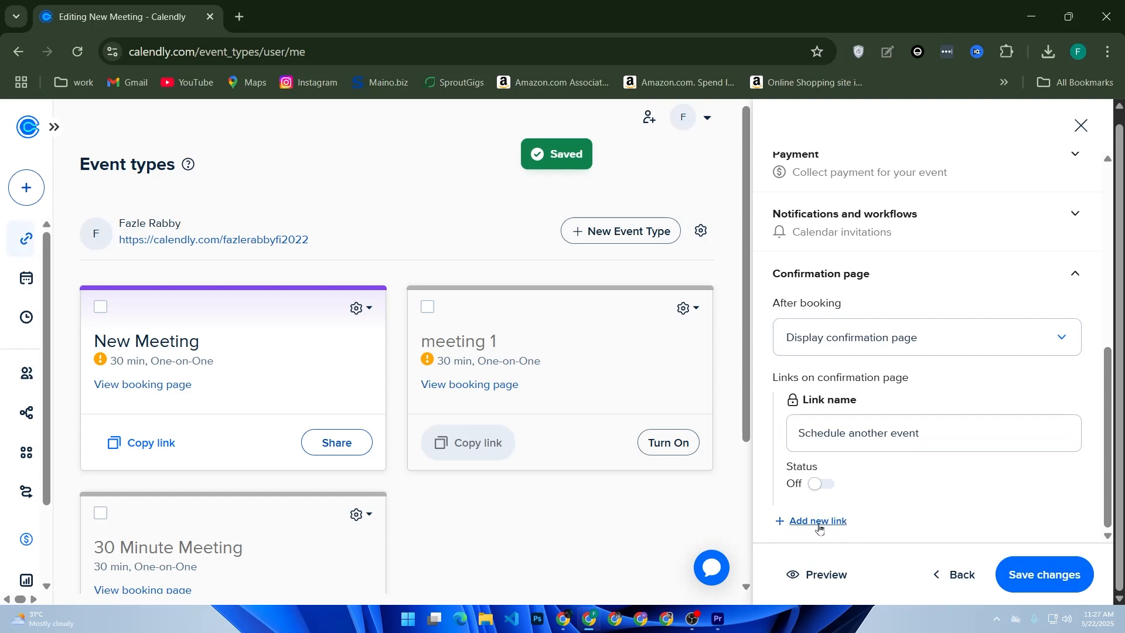
{"action": "left_click", "coordinate": [919, 443]}
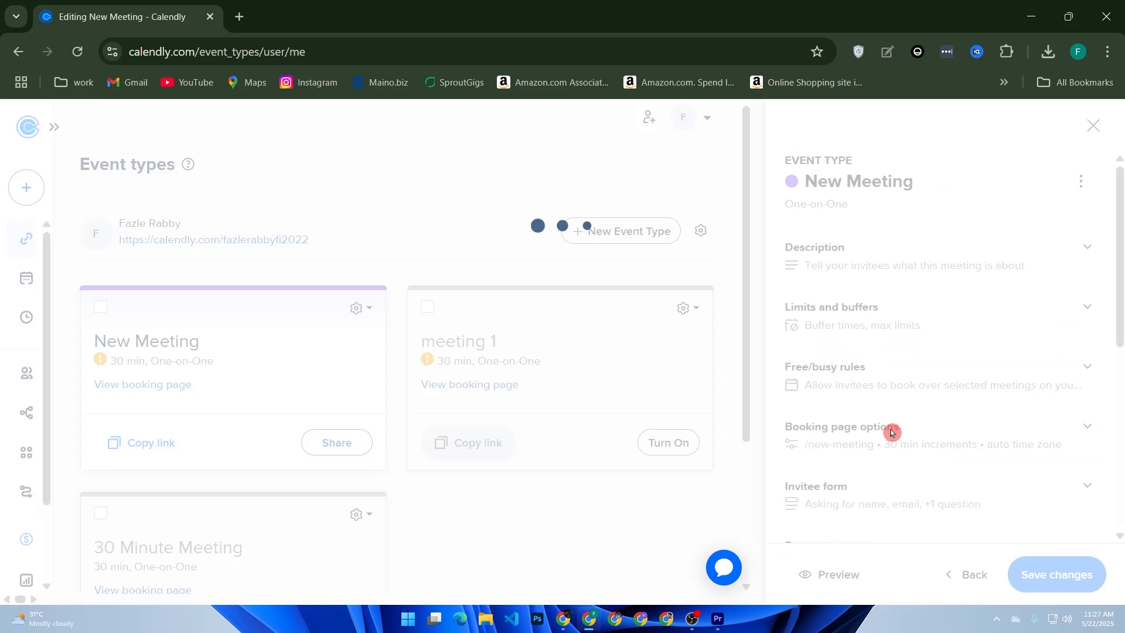
{"action": "left_click", "coordinate": [728, 323]}
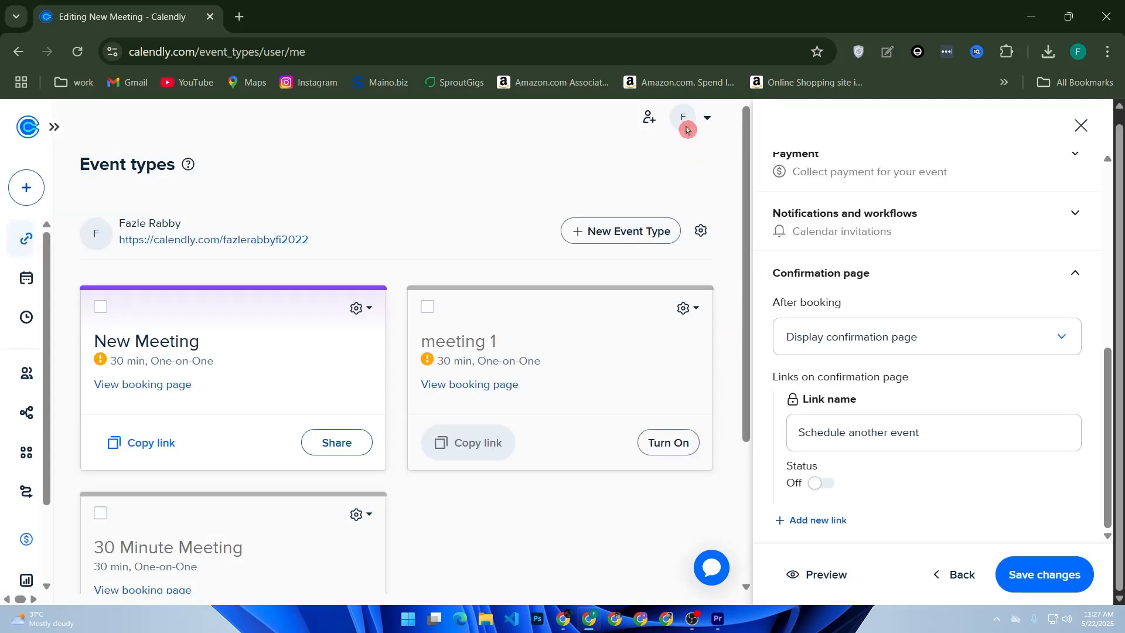
{"action": "left_click", "coordinate": [647, 121]}
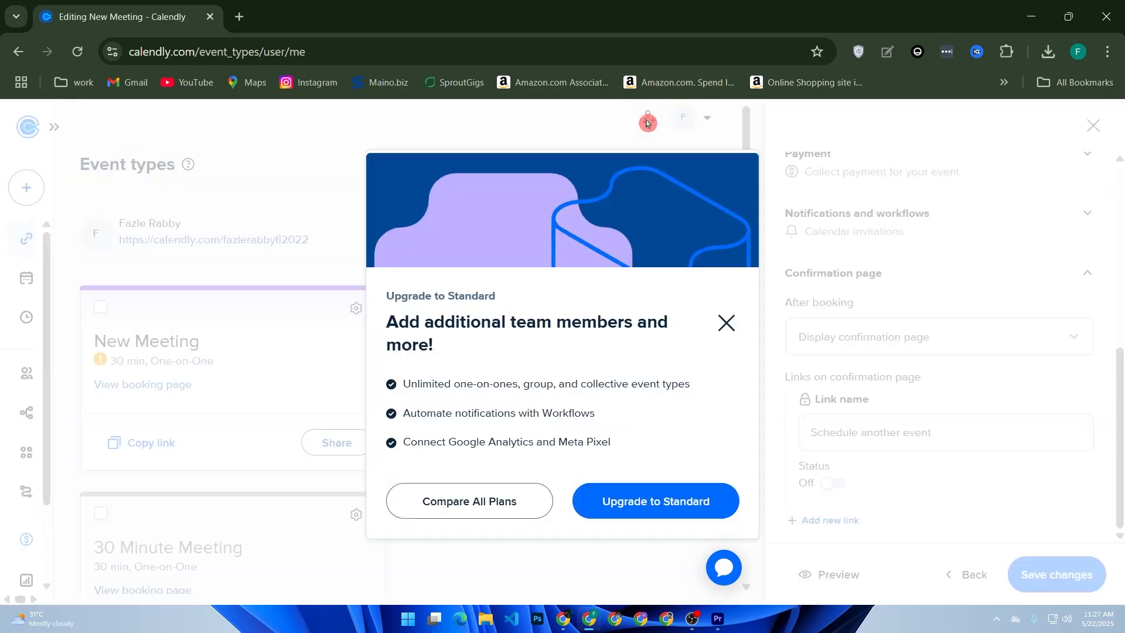
{"action": "left_click", "coordinate": [520, 510]}
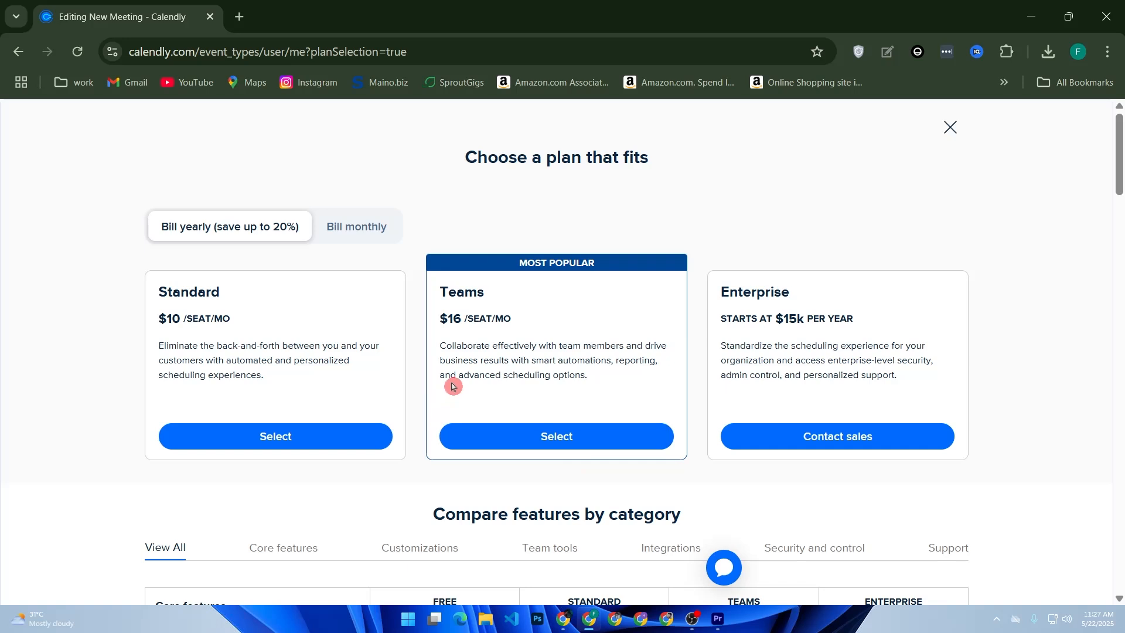
{"action": "left_click", "coordinate": [950, 127]}
{"action": "left_click_drag", "start_coordinate": [404, 481], "coordinate": [448, 492]}
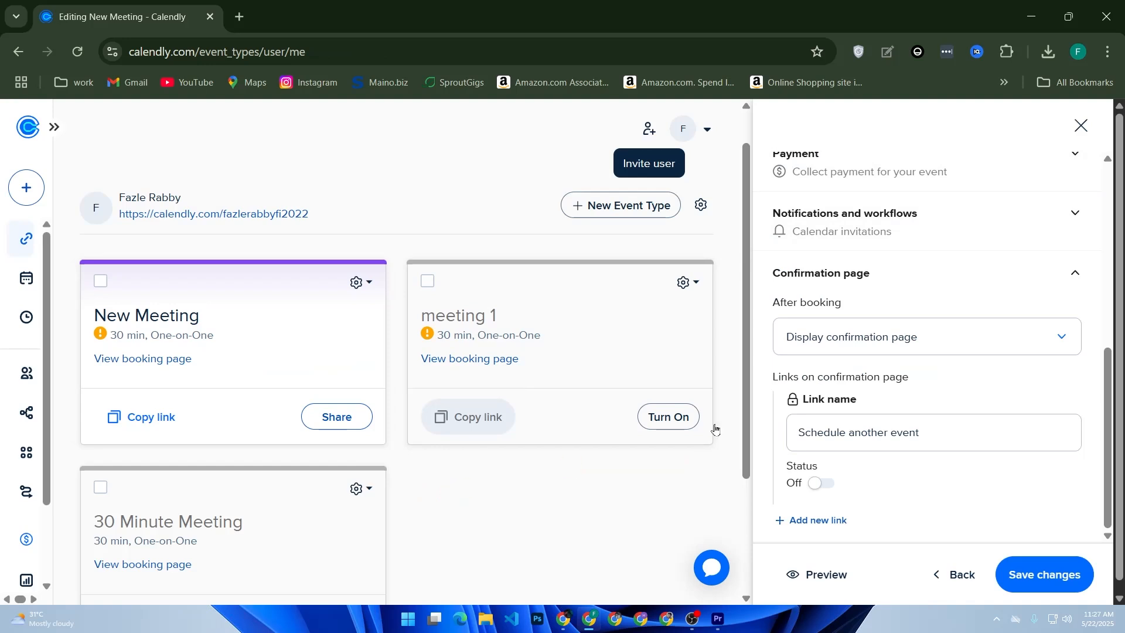
{"action": "scroll", "coordinate": [1009, 393], "scroll_direction": "up", "scroll_amount": 7}
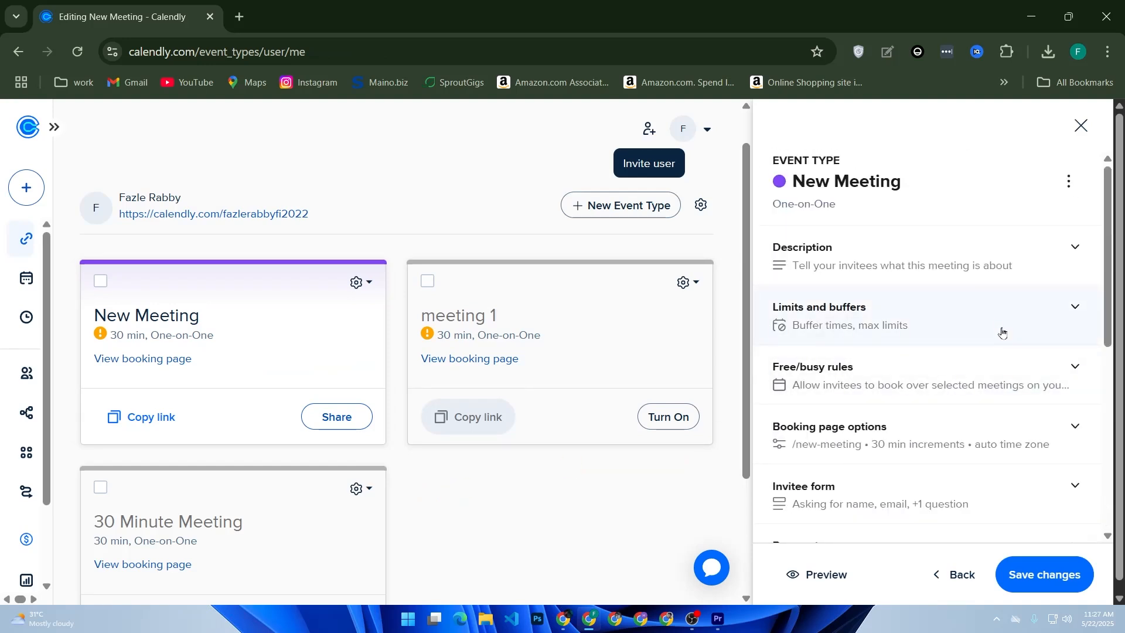